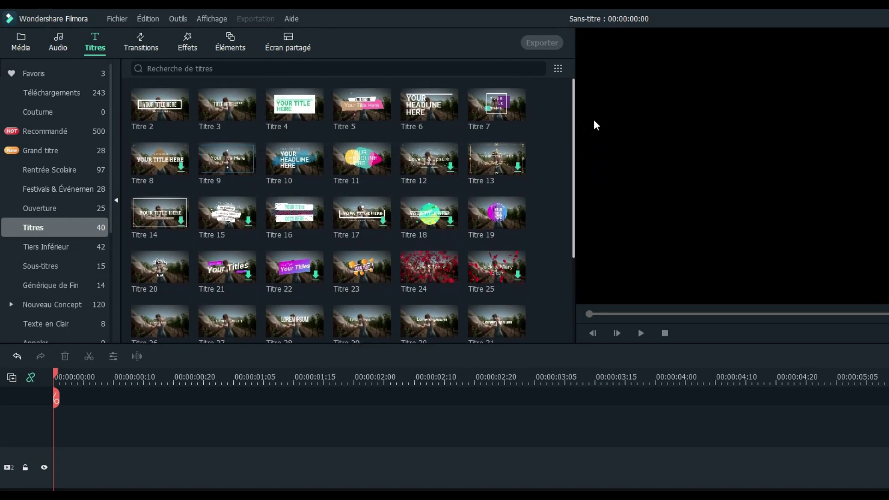
# - Search the title library for "Par d/faut" and preview the Défaut Titre template
pyautogui.click(279, 67)
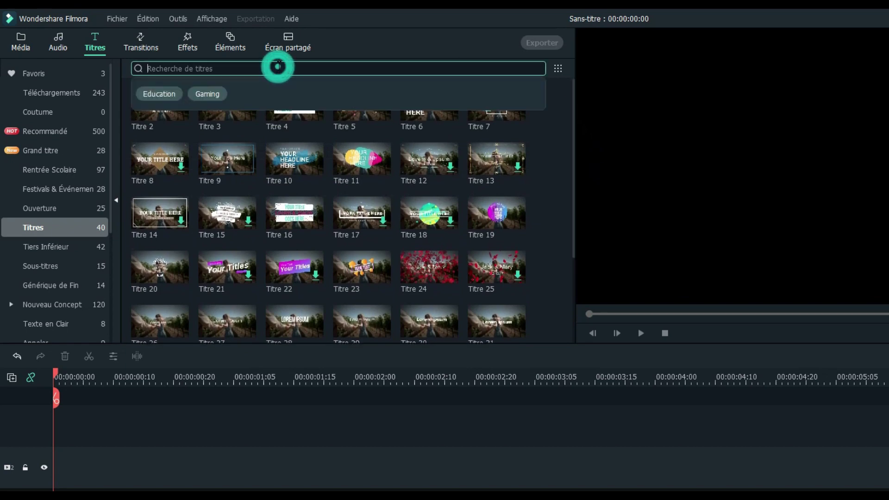
pyautogui.write('Par d/faut')
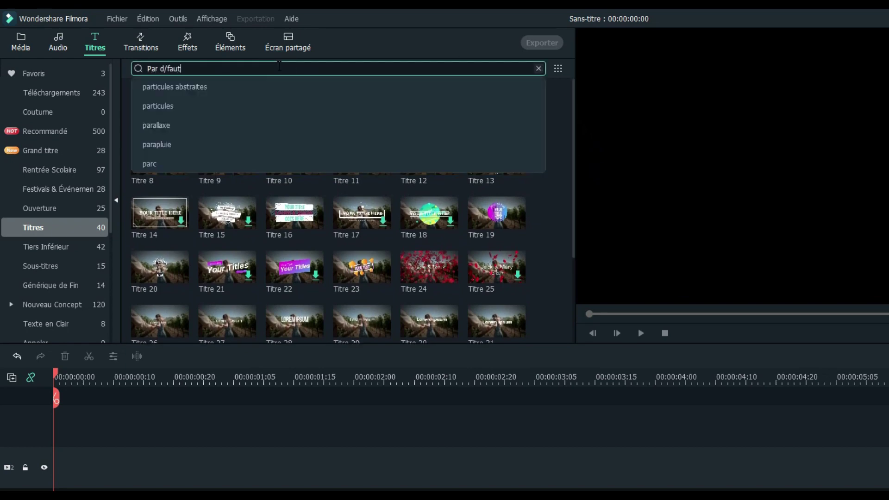
pyautogui.press('Return')
pyautogui.click(160, 104)
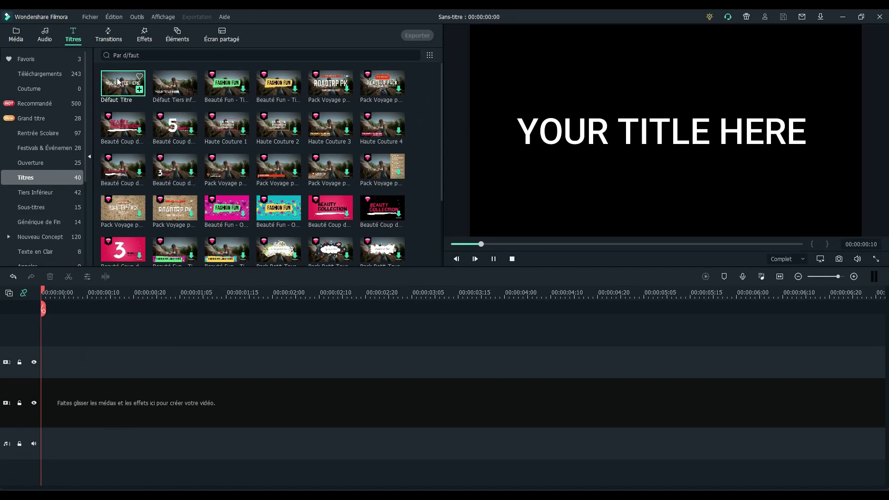
# - Place Défaut Titre at the start of video track 1 and extend the clip to end at 00:00:06:05
pyautogui.moveTo(155, 104); pyautogui.dragTo(104, 474)
pyautogui.moveTo(79, 368); pyautogui.dragTo(44, 404)
pyautogui.click(761, 294)
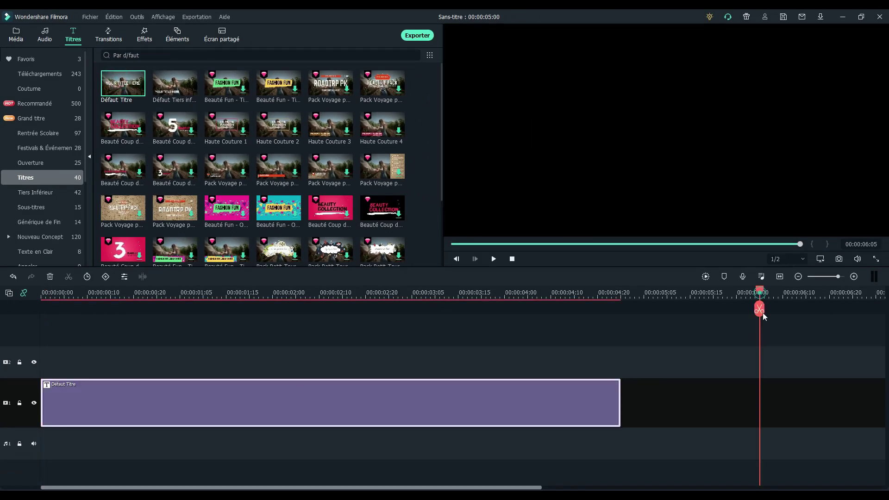
pyautogui.moveTo(603, 296); pyautogui.dragTo(588, 414)
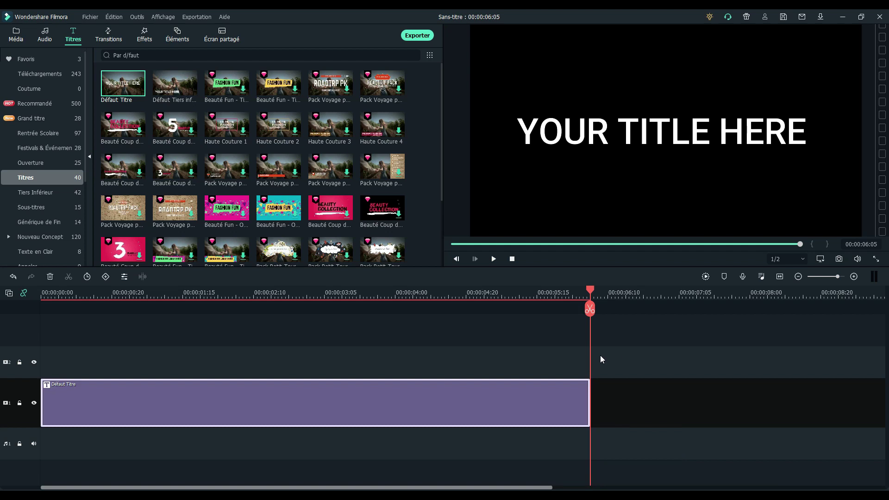
# - Open the title clip for editing and replace its placeholder text with "Filmora X"
pyautogui.doubleClick(344, 391)
pyautogui.click(227, 107)
pyautogui.tripleClick(245, 97)
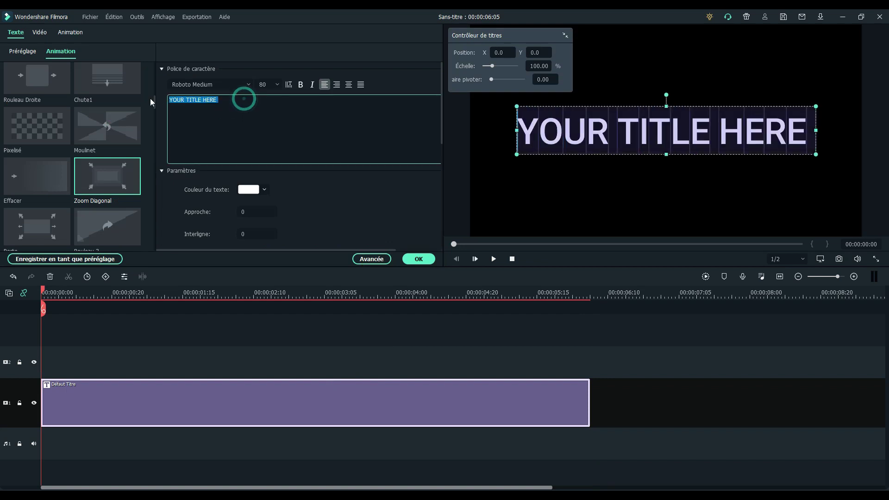
pyautogui.write('Filmora X')
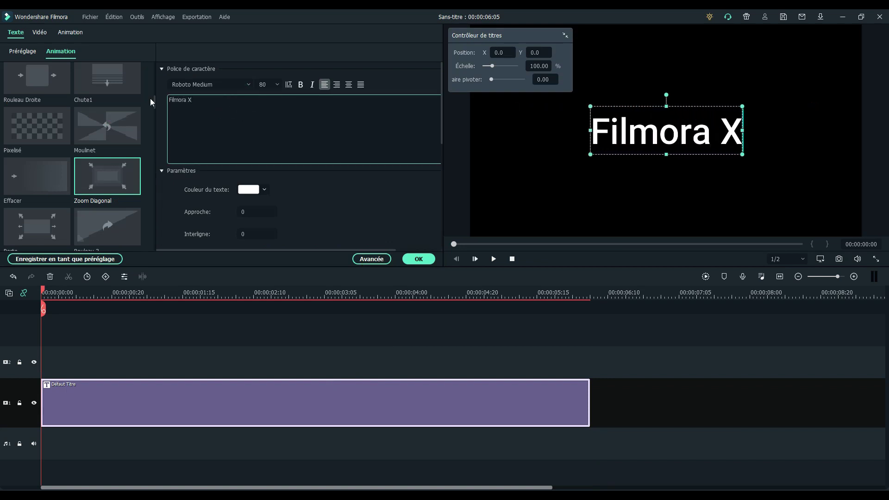
# - Set the title's font to Arial Negreta and its size to 180
pyautogui.click(249, 85)
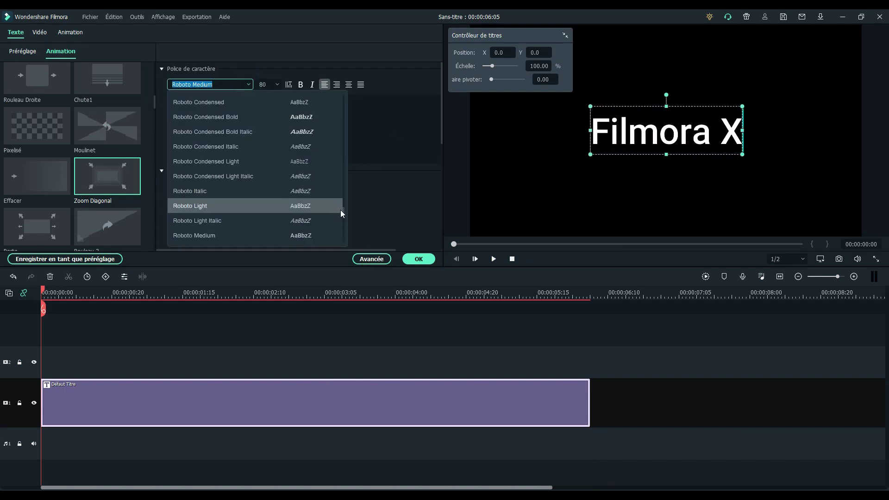
pyautogui.moveTo(344, 211); pyautogui.dragTo(345, 101)
pyautogui.click(254, 206)
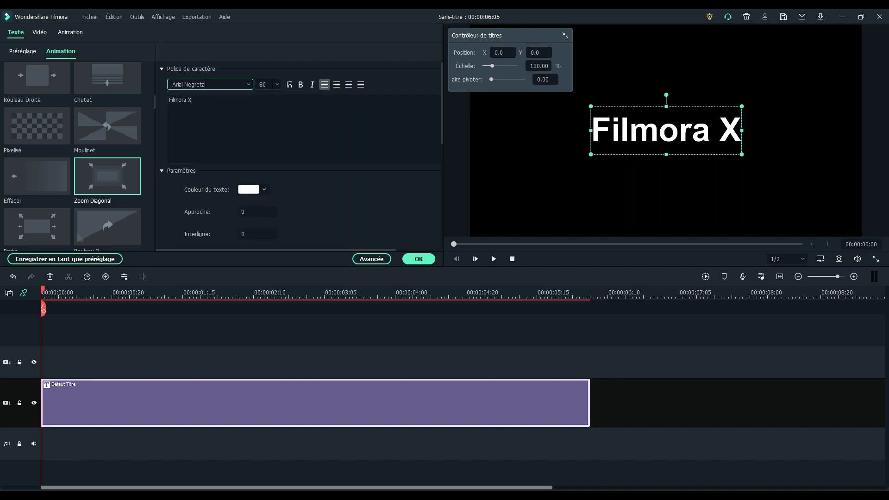
pyautogui.doubleClick(263, 85)
pyautogui.write('180')
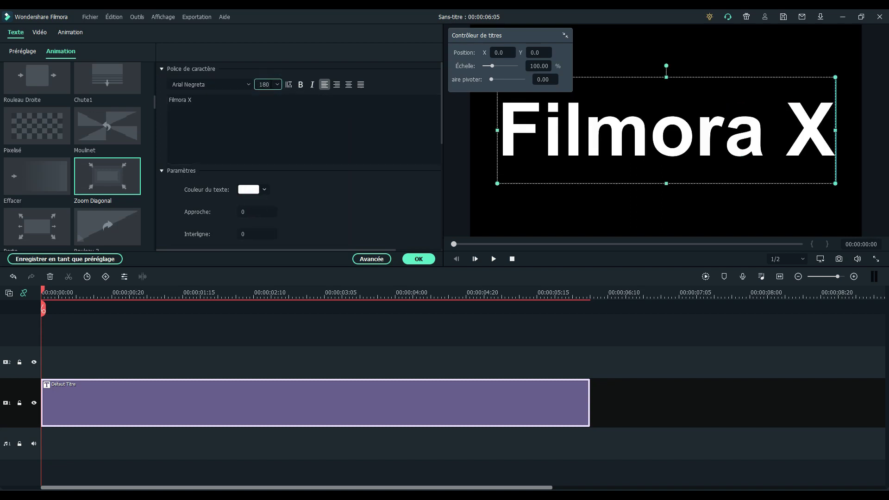
# - Try several text style presets on the title and apply Style de texte 23
pyautogui.click(24, 50)
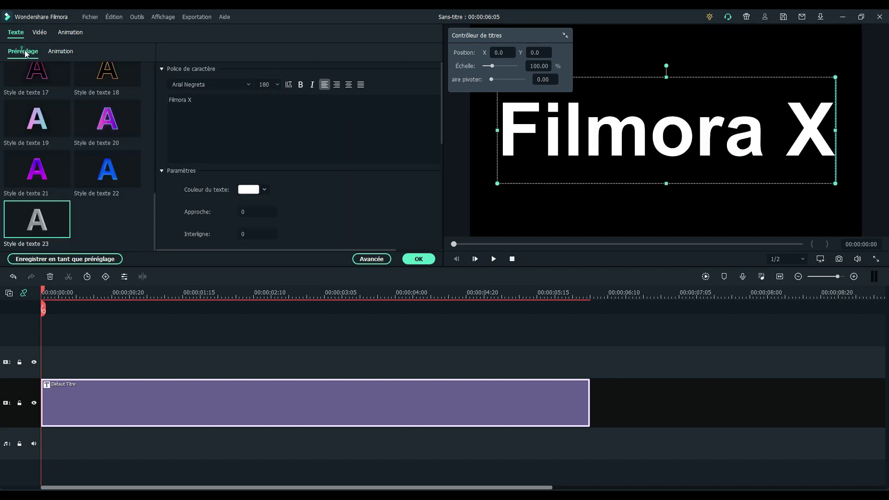
pyautogui.click(42, 74)
pyautogui.click(91, 121)
pyautogui.click(59, 166)
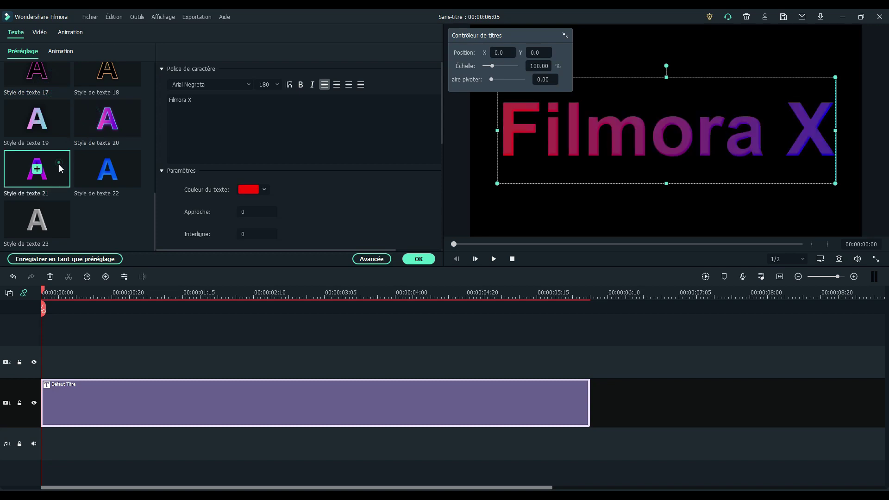
pyautogui.click(59, 215)
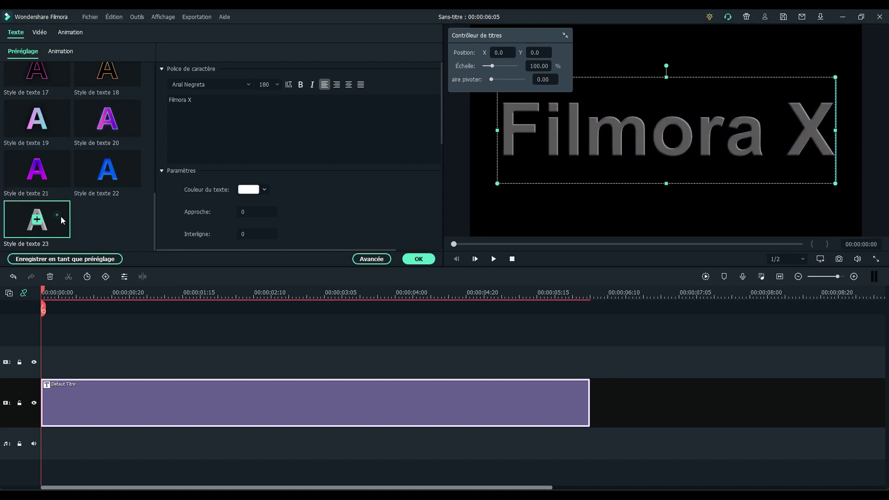
pyautogui.click(369, 258)
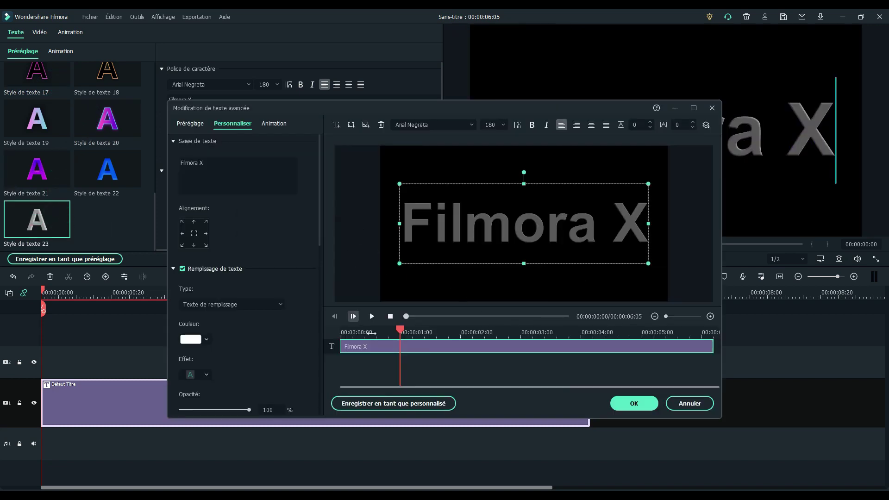
pyautogui.click(683, 405)
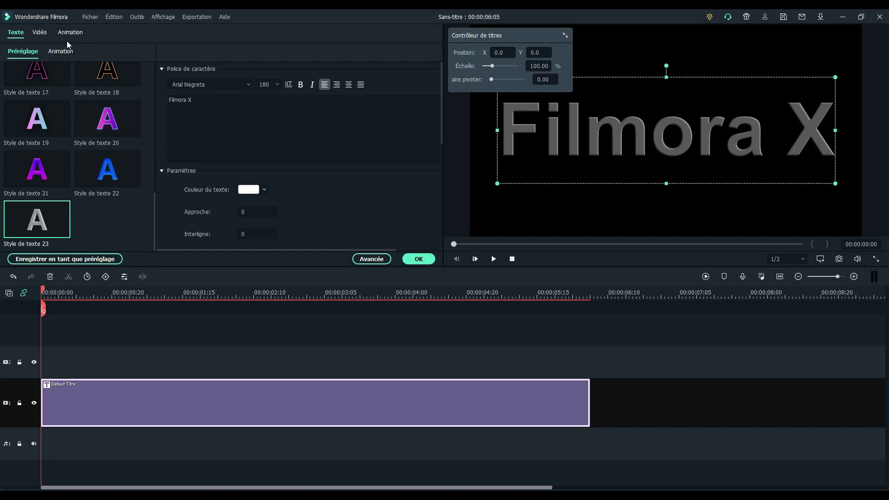
# - Try several text animations on the title and apply Zoom Diagonal
pyautogui.click(61, 51)
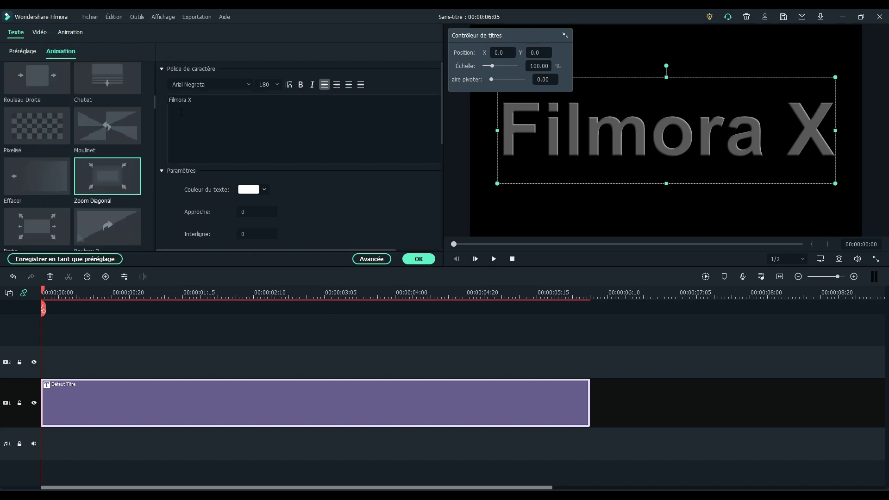
pyautogui.click(118, 91)
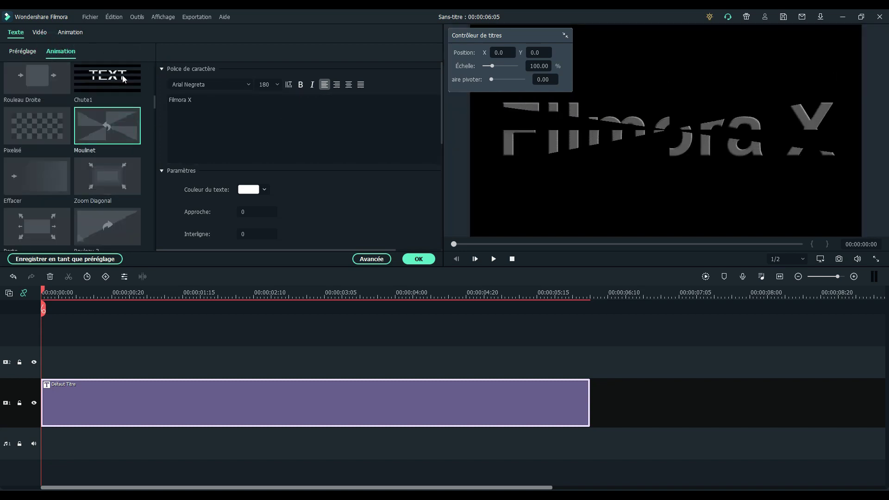
pyautogui.click(50, 84)
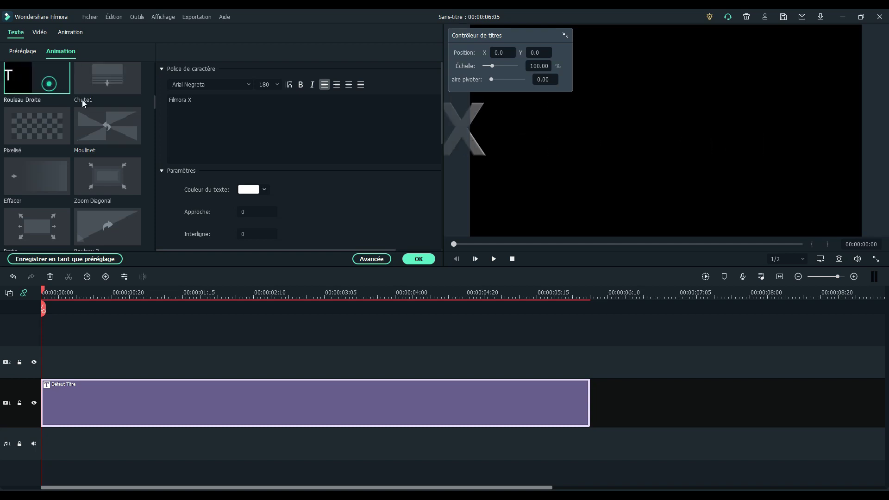
pyautogui.moveTo(154, 104)
pyautogui.mouseDown()
pyautogui.moveTo(157, 132)
pyautogui.moveTo(155, 102)
pyautogui.mouseUp()
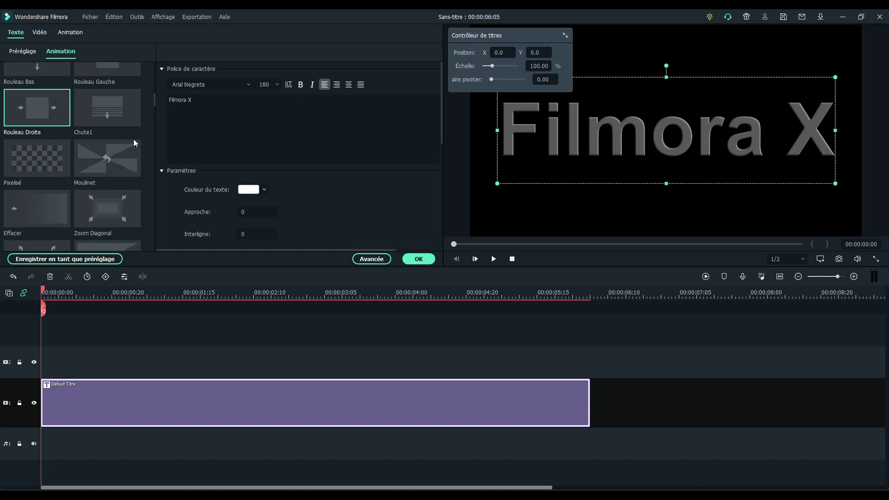
pyautogui.click(107, 218)
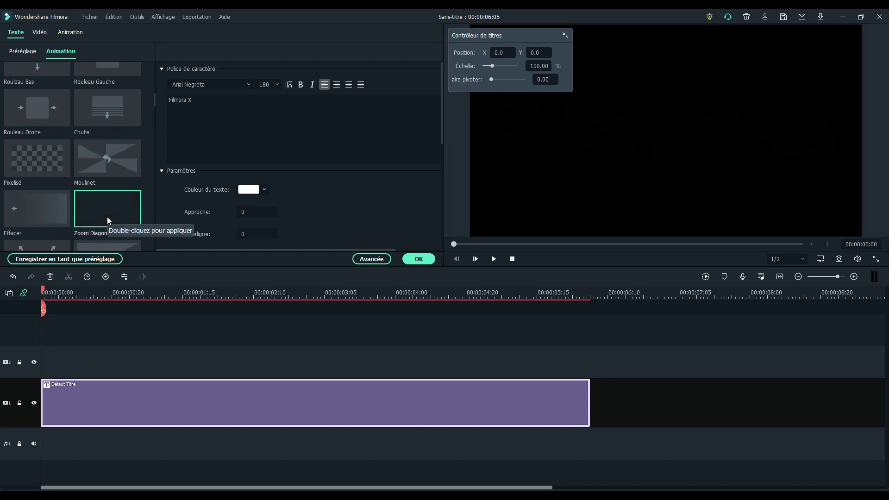
# - In the advanced text editor, extend the entry animation to 00:00:01:05 and lengthen the exit animation to about one second
pyautogui.click(369, 259)
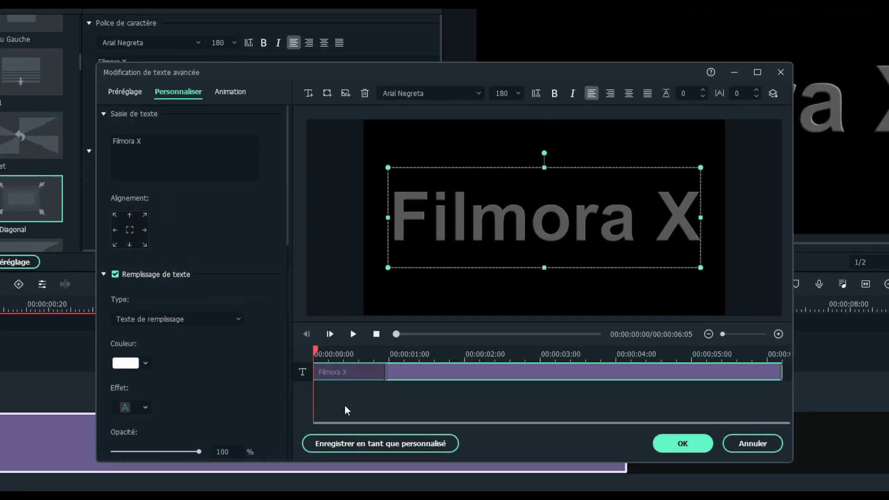
pyautogui.moveTo(385, 368); pyautogui.dragTo(406, 374)
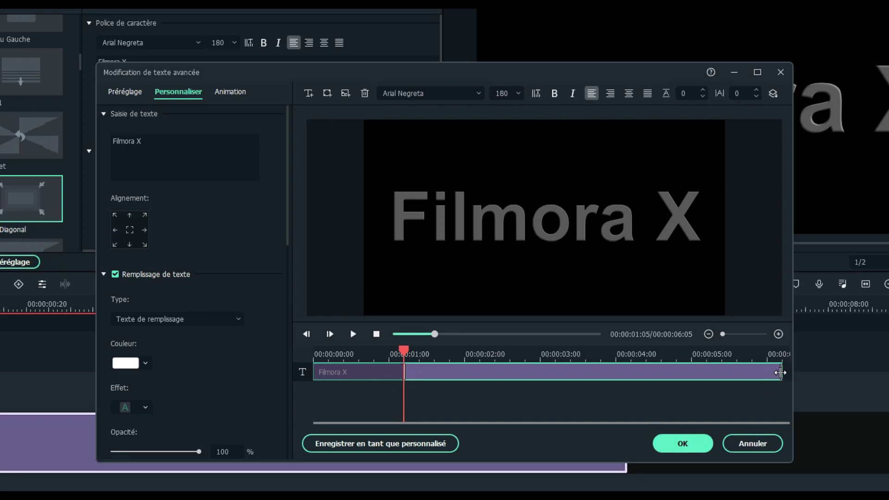
pyautogui.moveTo(781, 373)
pyautogui.mouseDown()
pyautogui.moveTo(729, 373)
pyautogui.moveTo(798, 378)
pyautogui.mouseUp()
pyautogui.moveTo(781, 374); pyautogui.dragTo(707, 381)
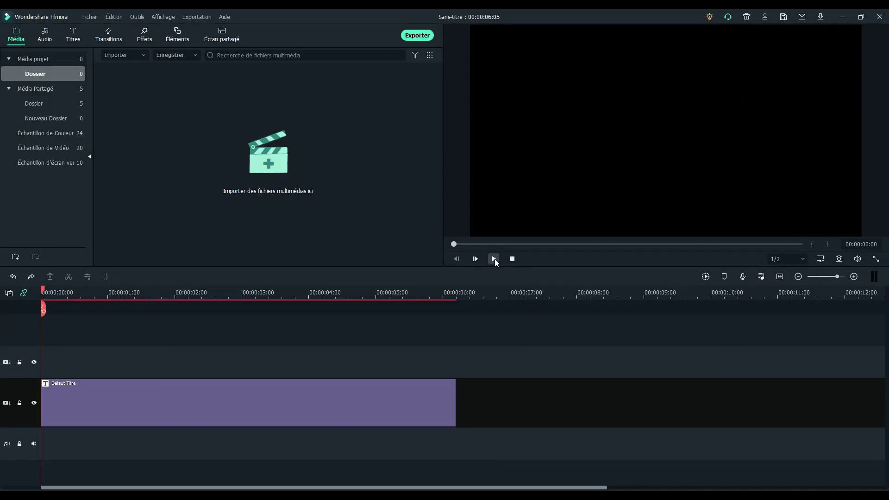
# - Play the animated title through once and return the playhead to the start of the timeline
pyautogui.click(495, 259)
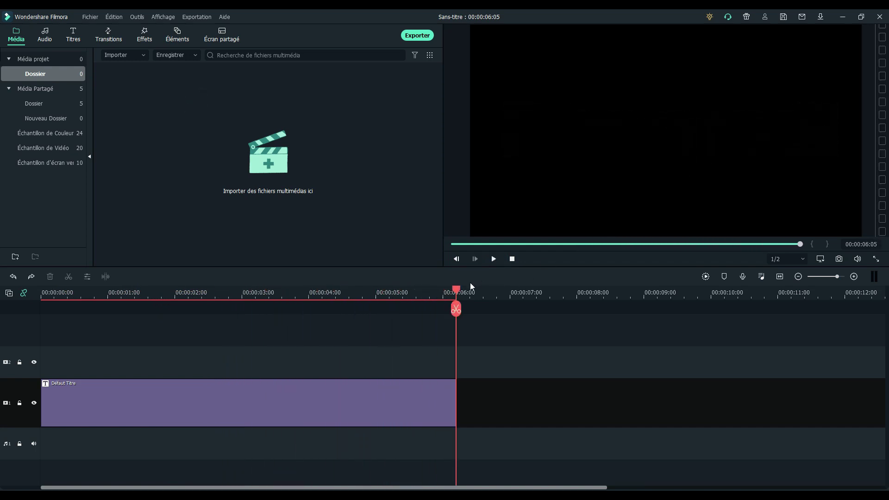
pyautogui.moveTo(423, 293); pyautogui.dragTo(21, 298)
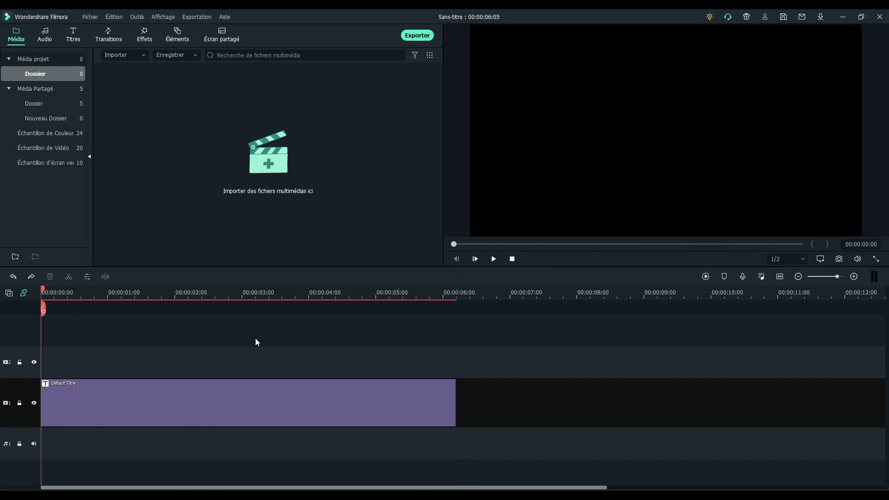
# - Open the title clip's custom animation settings and add a keyframe at 00:00:00:16
pyautogui.doubleClick(248, 404)
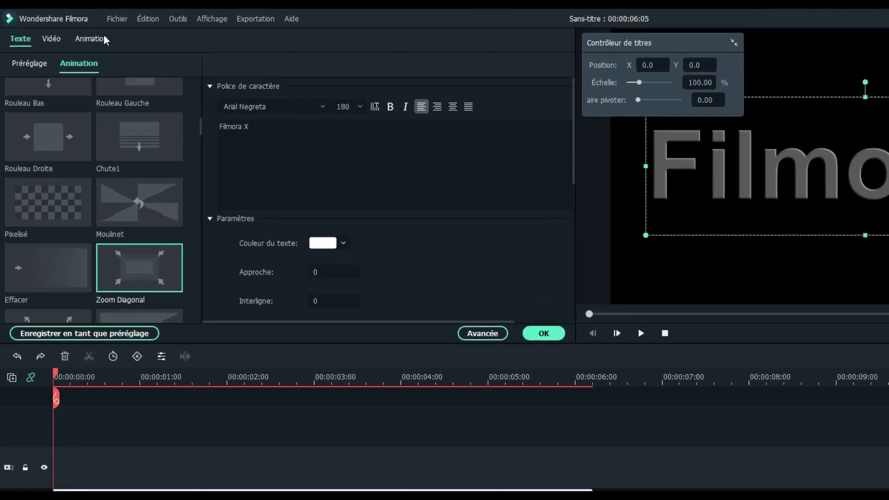
pyautogui.click(95, 38)
pyautogui.click(36, 61)
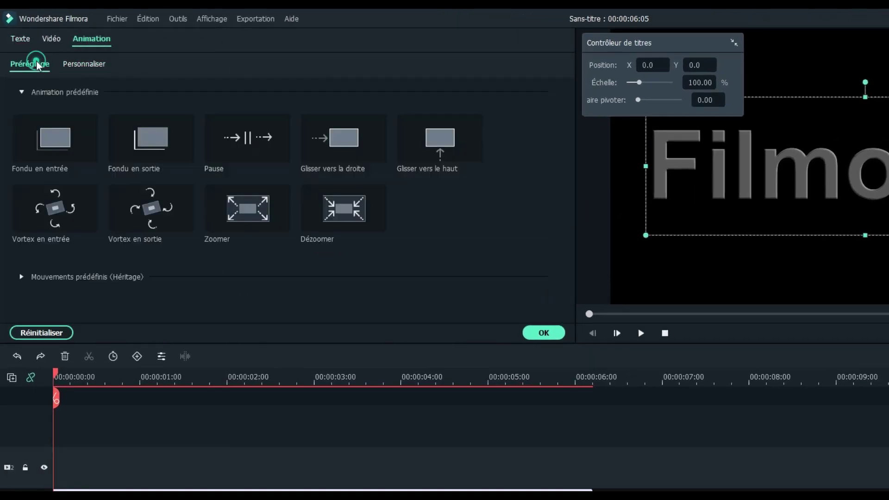
pyautogui.click(72, 63)
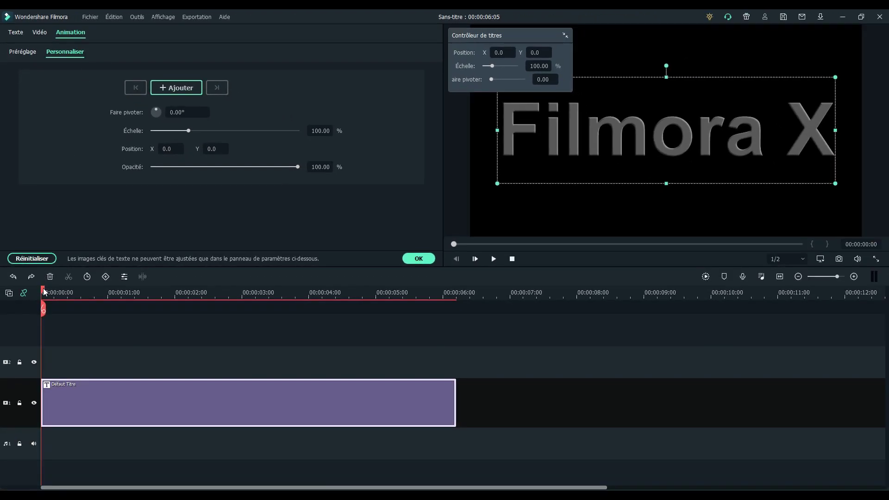
pyautogui.moveTo(52, 293); pyautogui.dragTo(84, 294)
pyautogui.click(180, 88)
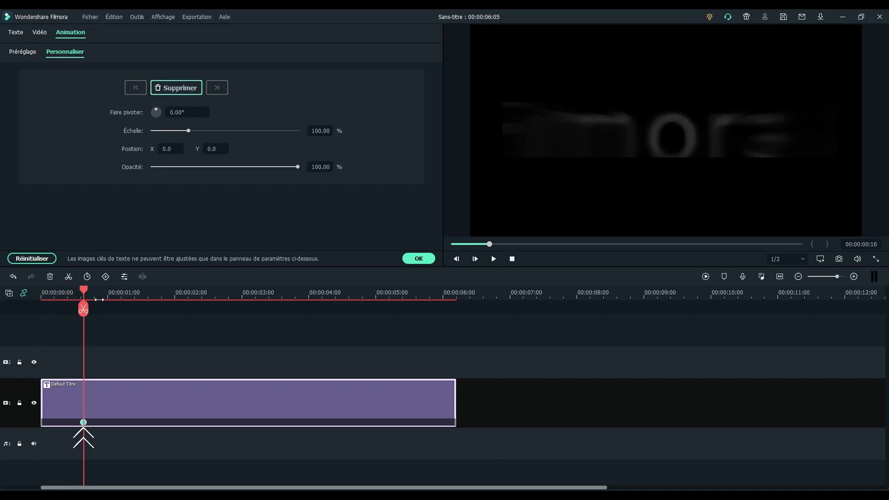
# - Add three more animation keyframes to the title clip at 00:00:01:05, 00:00:05:05 and 00:00:05:18
pyautogui.moveTo(85, 291); pyautogui.dragTo(122, 296)
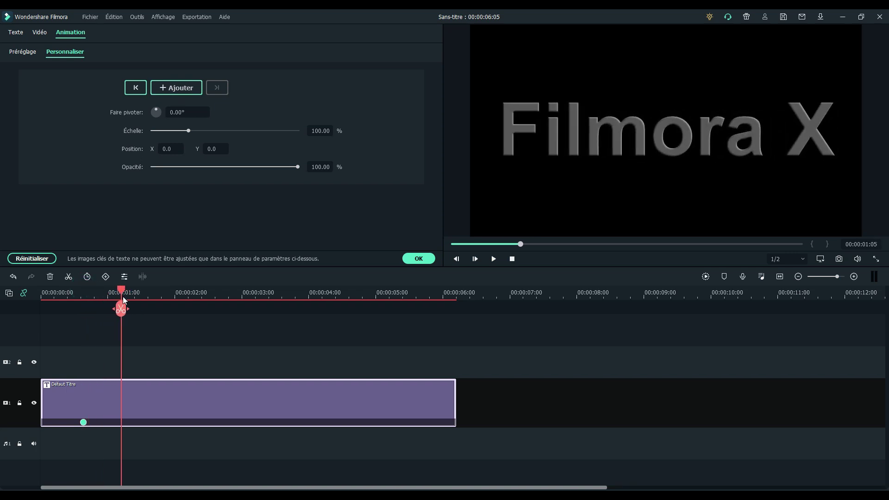
pyautogui.click(180, 88)
pyautogui.moveTo(122, 292); pyautogui.dragTo(391, 317)
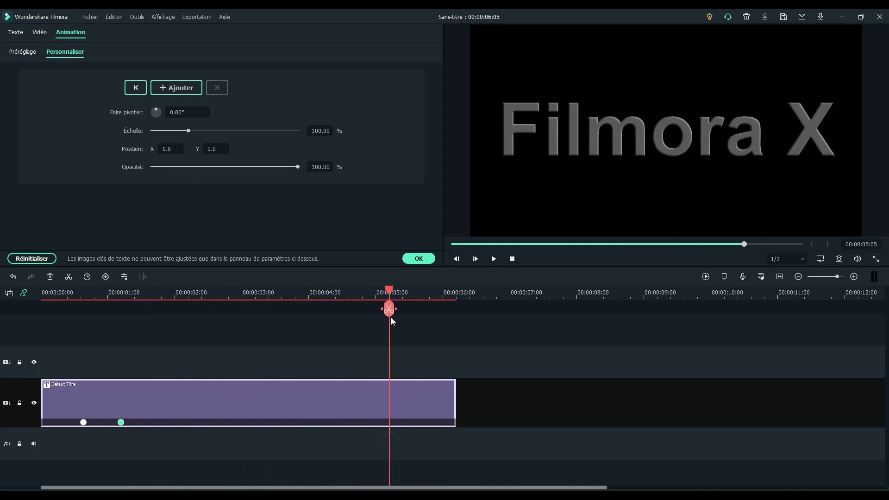
pyautogui.click(187, 89)
pyautogui.moveTo(389, 291); pyautogui.dragTo(427, 298)
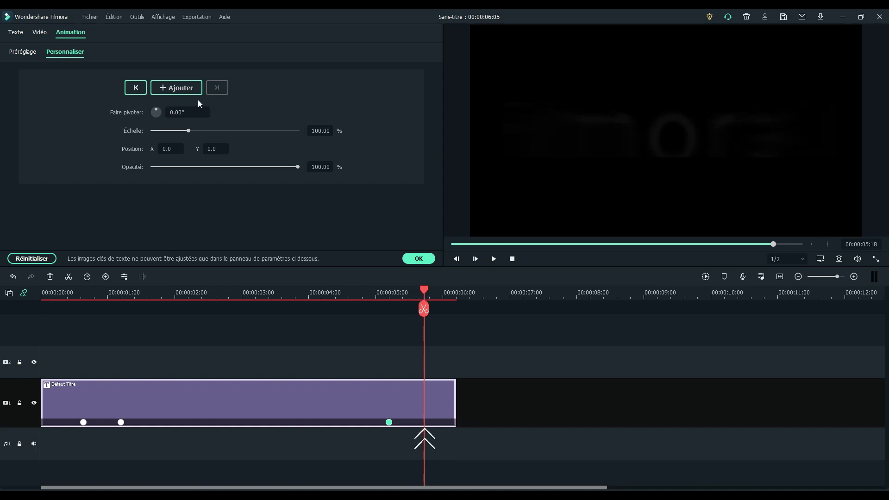
pyautogui.click(179, 89)
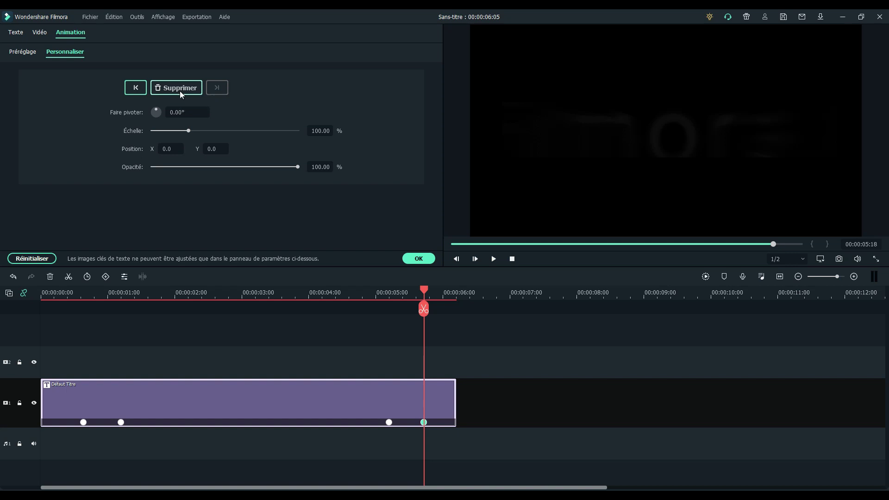
# - At the title's first keyframe (00:00:00:16), set the scale to 400% and the Y position to -110
pyautogui.click(136, 88)
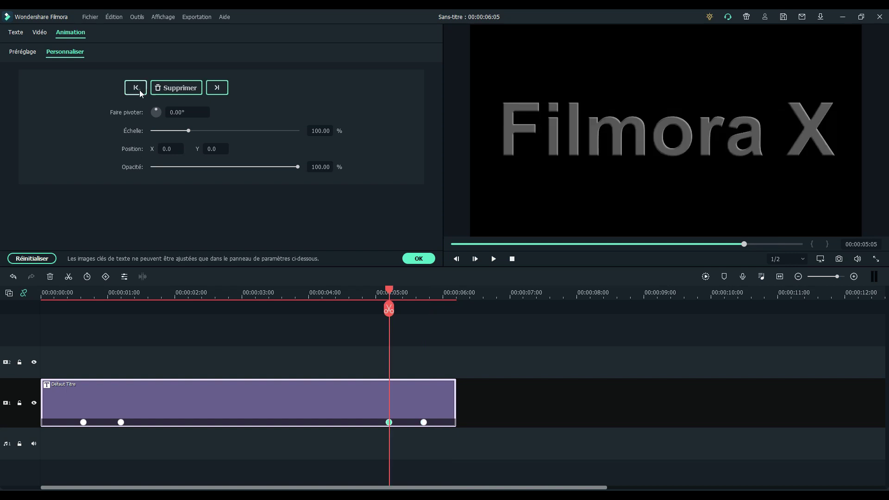
pyautogui.click(136, 88)
pyautogui.click(136, 88)
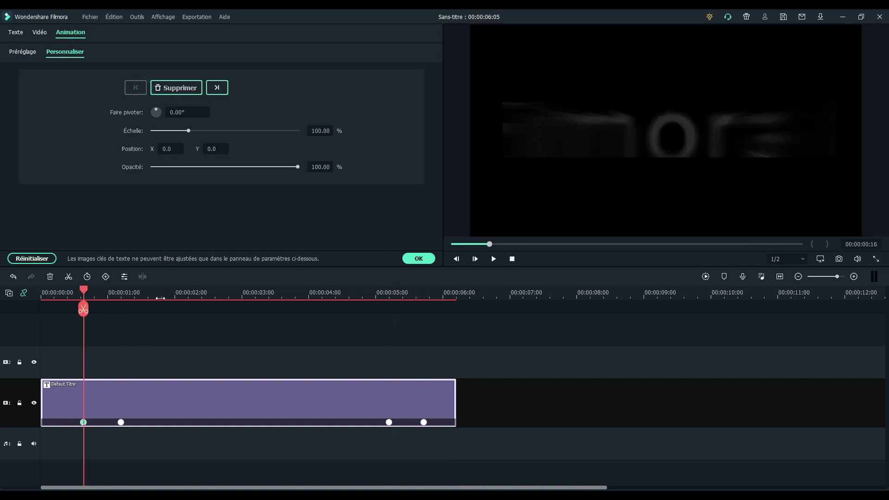
pyautogui.moveTo(188, 131); pyautogui.dragTo(321, 139)
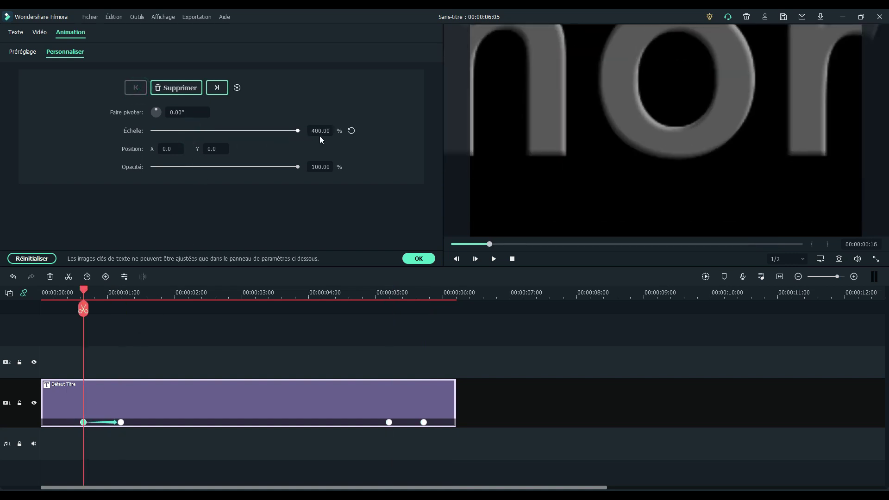
pyautogui.moveTo(218, 153); pyautogui.dragTo(183, 153)
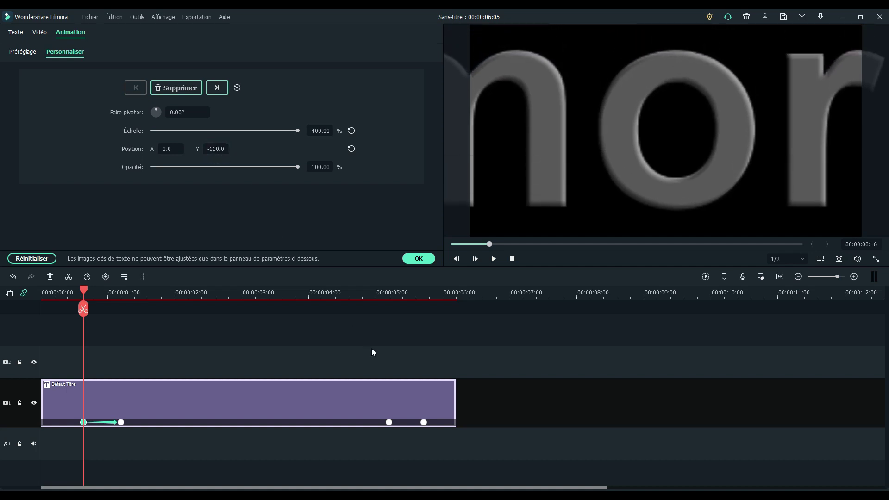
# - At the third keyframe (00:00:05:05), set the title's scale to 94.27% and its Y position to -18
pyautogui.click(218, 88)
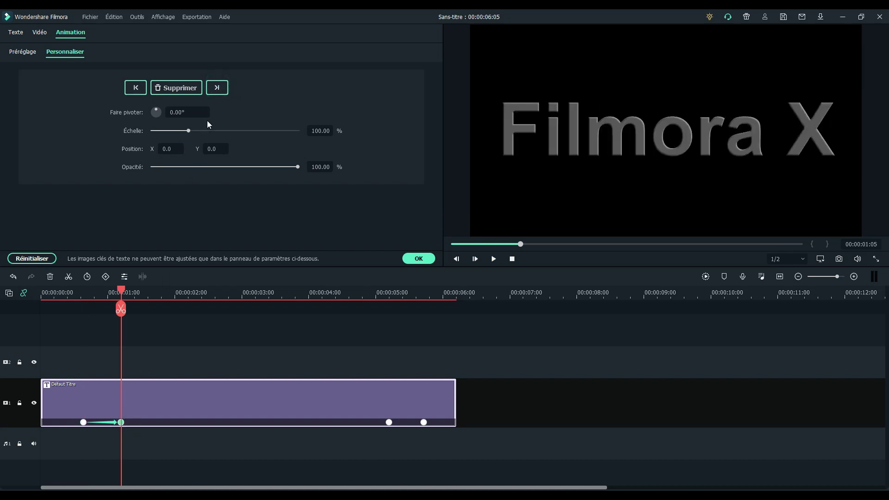
pyautogui.click(217, 89)
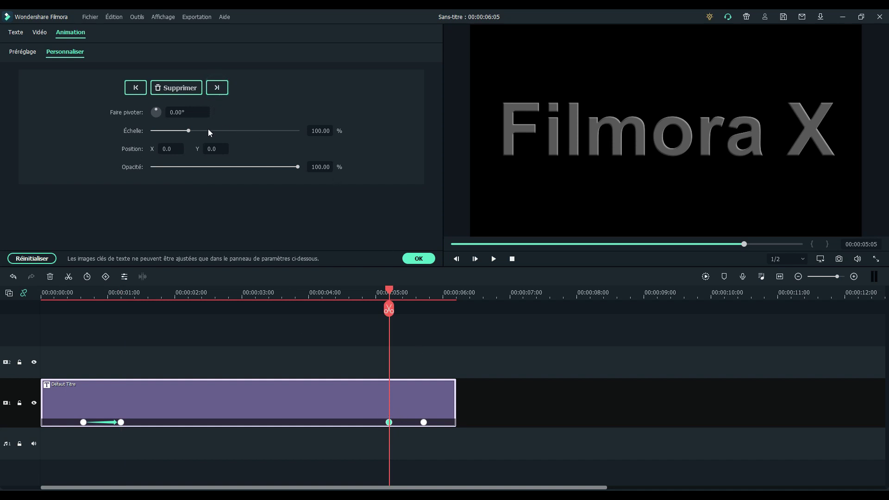
pyautogui.moveTo(189, 131); pyautogui.dragTo(202, 148)
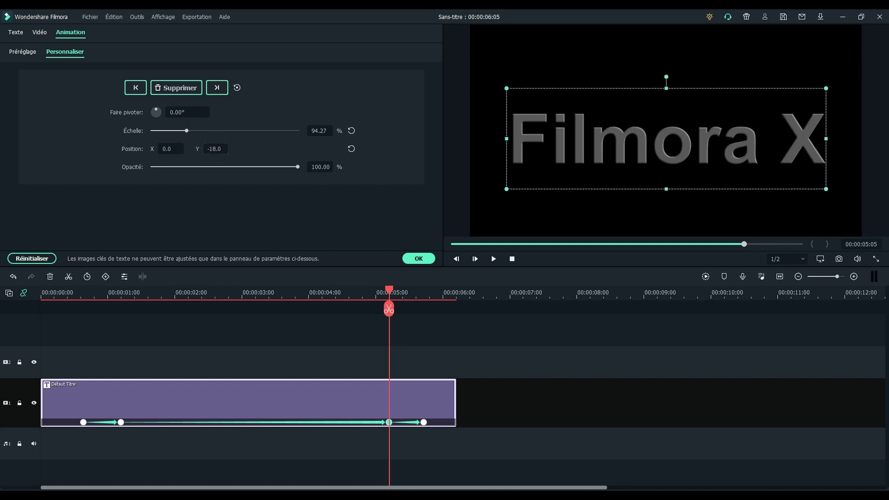
# - At the last keyframe (00:00:05:18), set the scale to 400% and the Y position to -117, and apply the custom animation
pyautogui.click(226, 93)
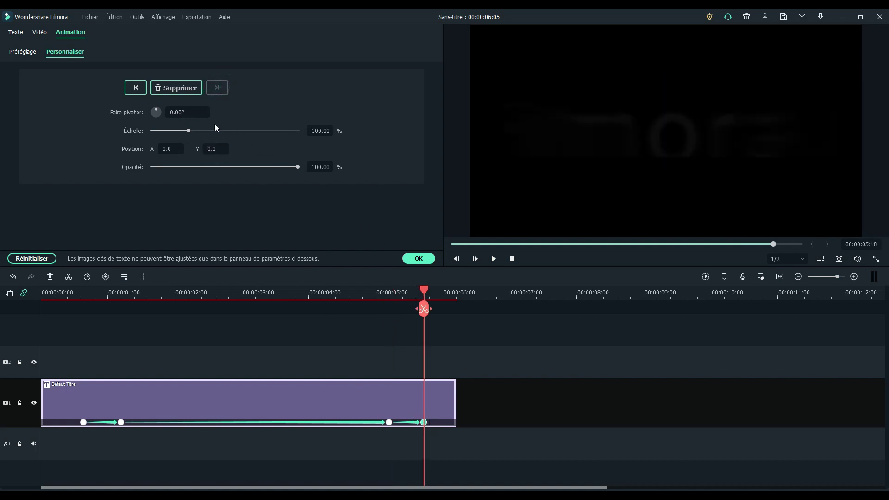
pyautogui.moveTo(189, 131); pyautogui.dragTo(309, 134)
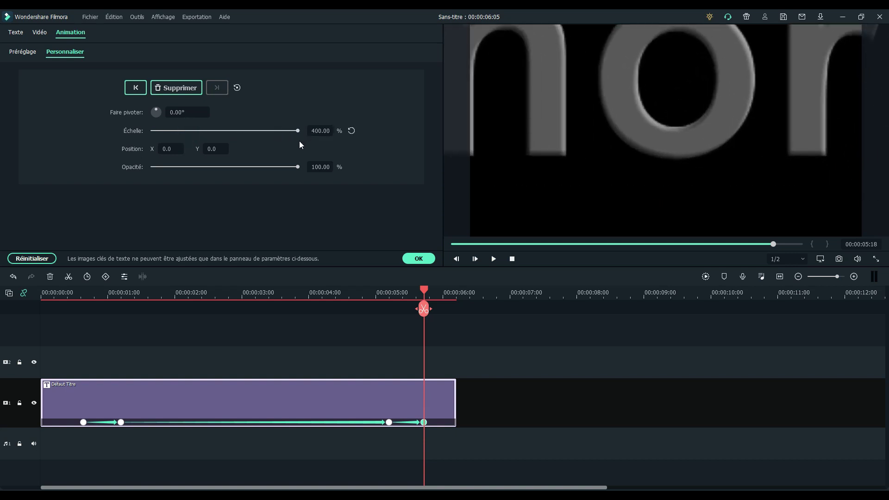
pyautogui.moveTo(211, 148); pyautogui.dragTo(187, 147)
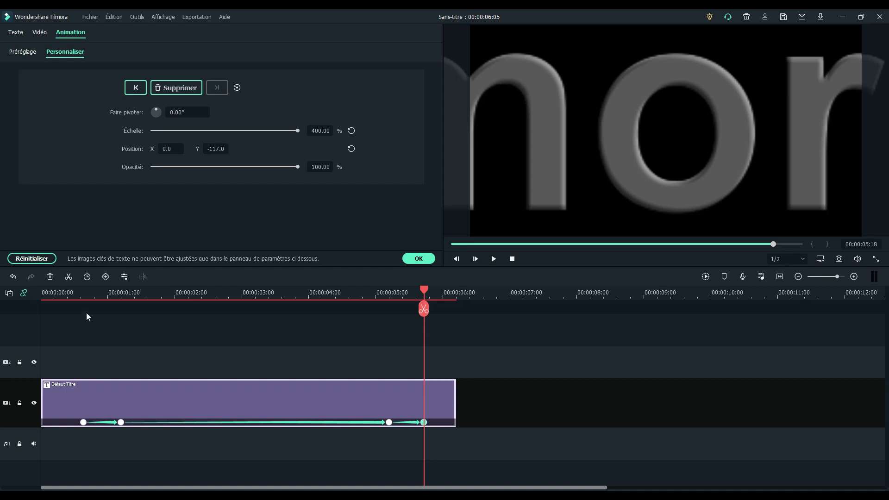
pyautogui.click(76, 293)
pyautogui.click(422, 262)
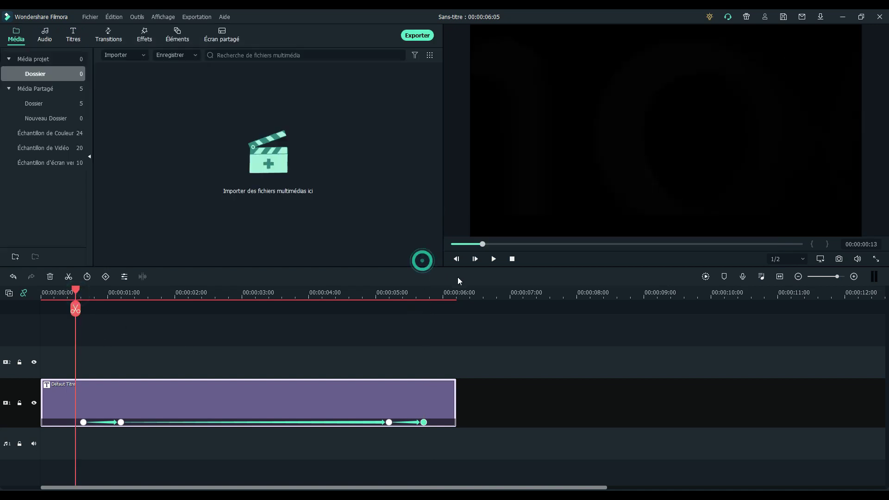
# - Play the title, and shift its last keyframe back to 00:00:05:14 and its second keyframe slightly earlier
pyautogui.click(493, 259)
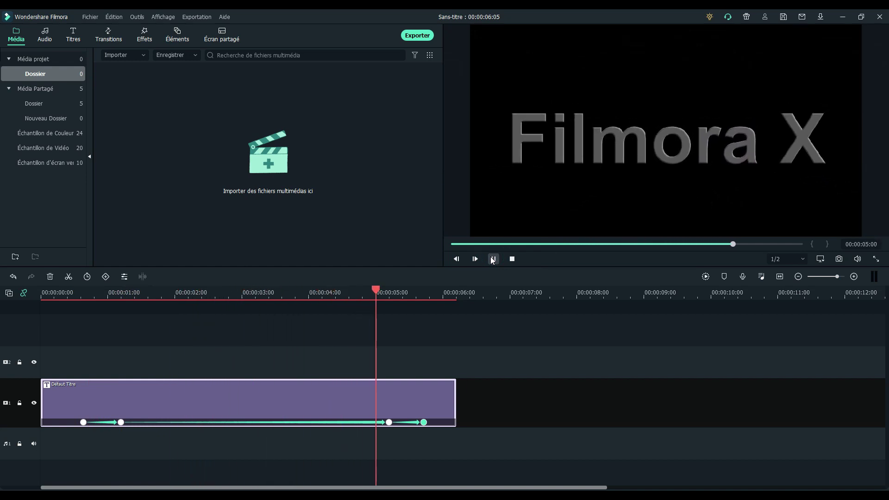
pyautogui.click(423, 422)
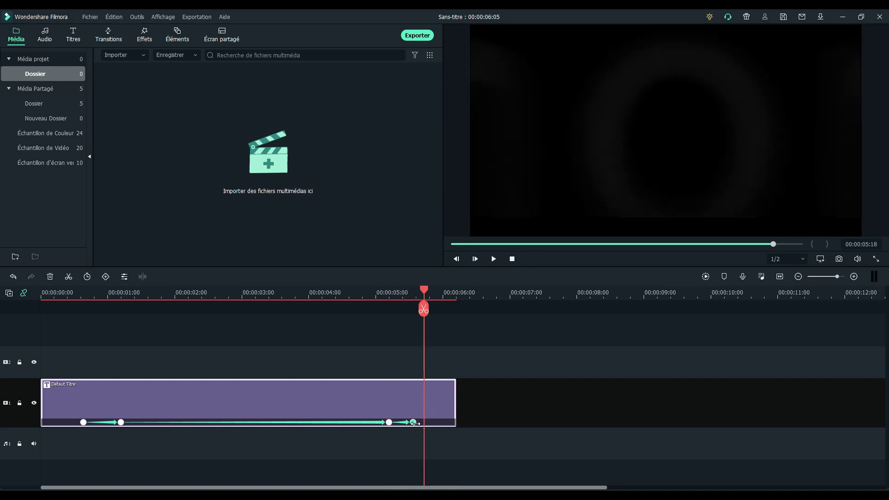
pyautogui.click(121, 422)
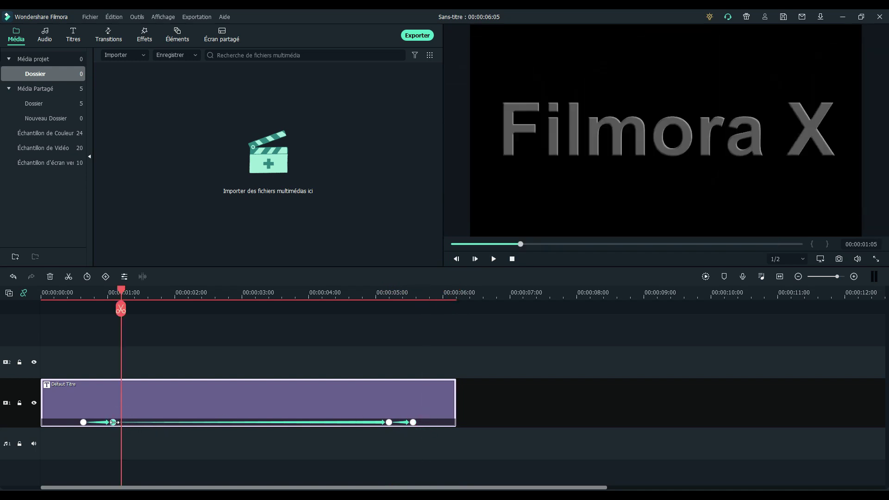
# - Play the title's entry and exit to check the keyframe timing, and return the playhead to near the start
pyautogui.click(70, 297)
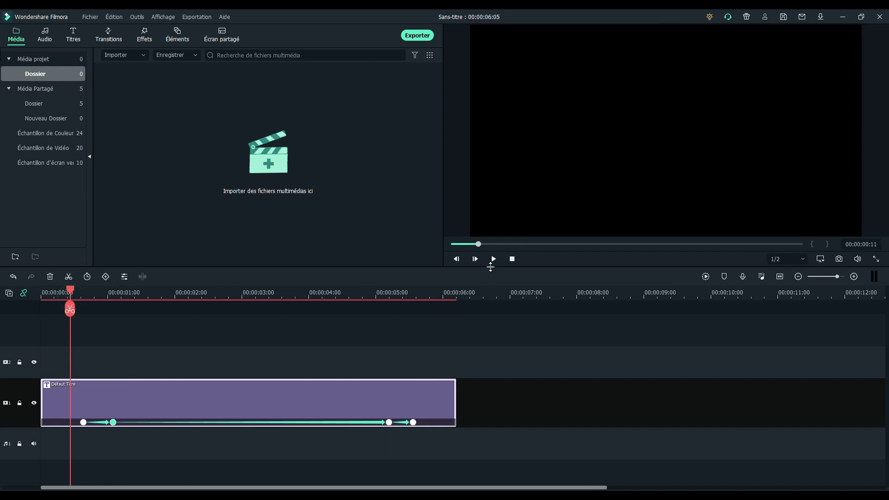
pyautogui.click(493, 261)
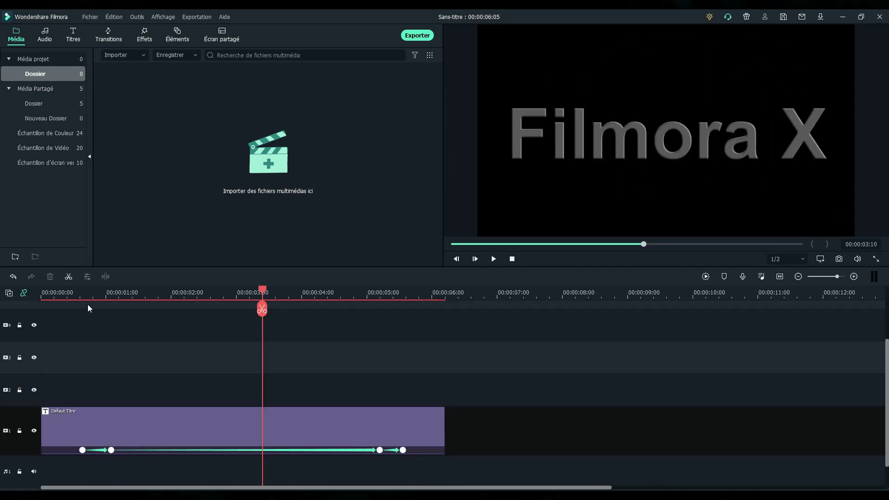
pyautogui.click(82, 292)
pyautogui.click(494, 259)
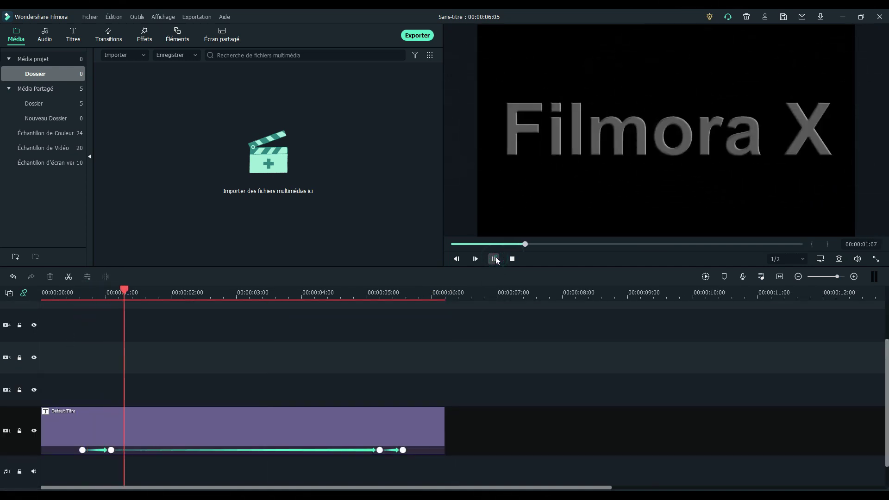
pyautogui.click(346, 295)
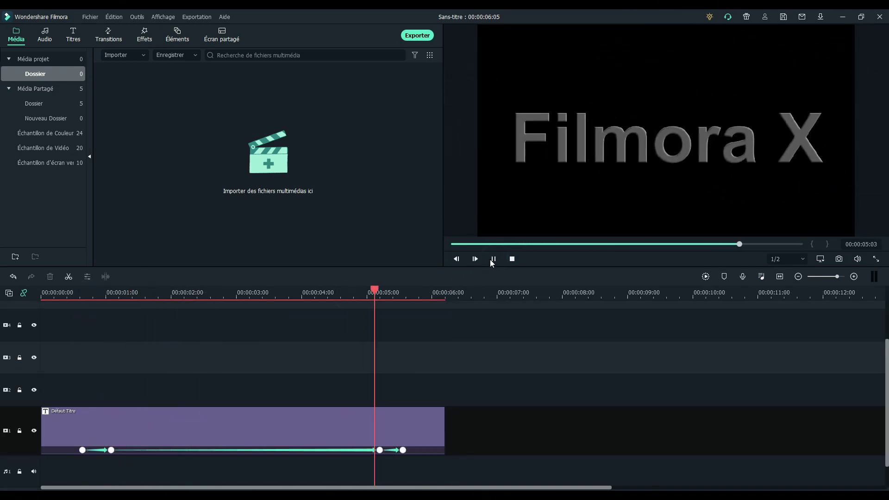
pyautogui.press('space')
pyautogui.click(75, 294)
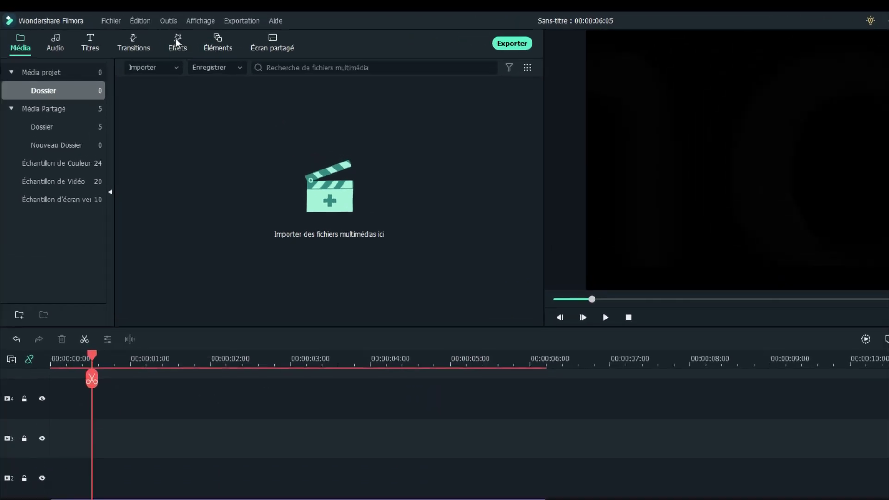
# - Add the Flou effect from the Distorsion filters to video track 2 above the title clip
pyautogui.click(177, 42)
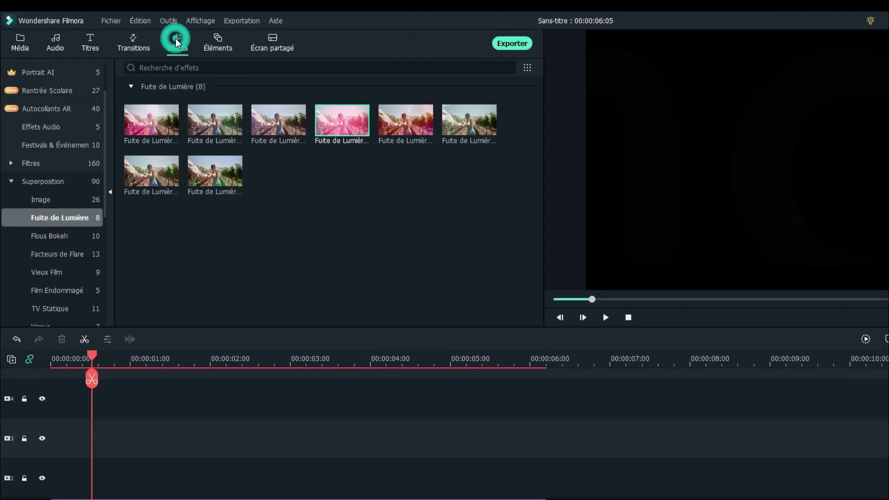
pyautogui.click(26, 181)
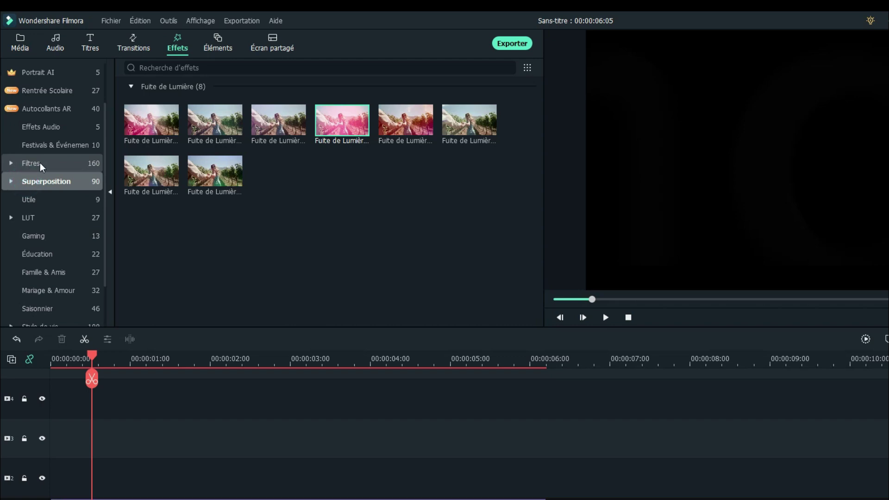
pyautogui.click(41, 166)
pyautogui.scroll(-1, 60, 241)
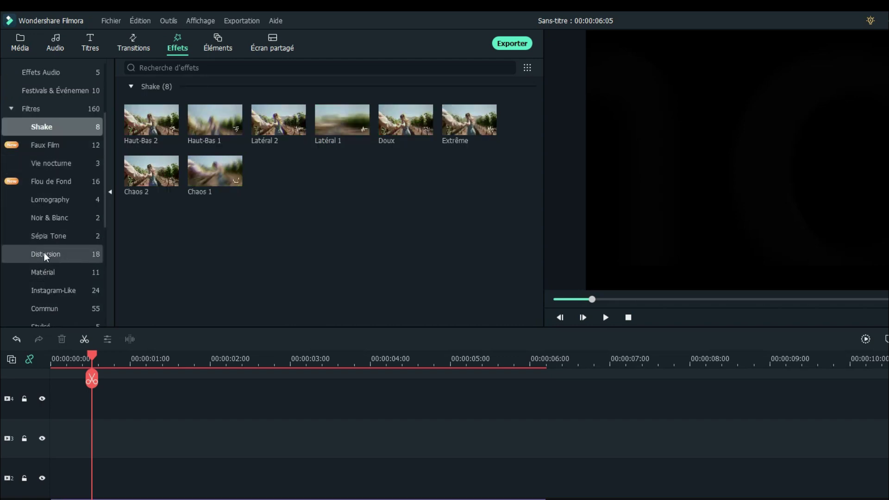
pyautogui.click(45, 254)
pyautogui.moveTo(394, 225); pyautogui.dragTo(289, 367)
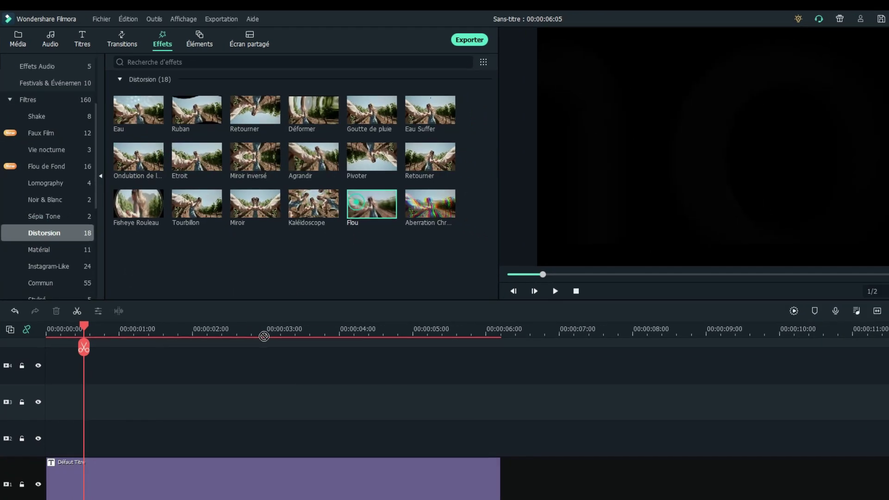
pyautogui.moveTo(264, 337); pyautogui.dragTo(97, 441)
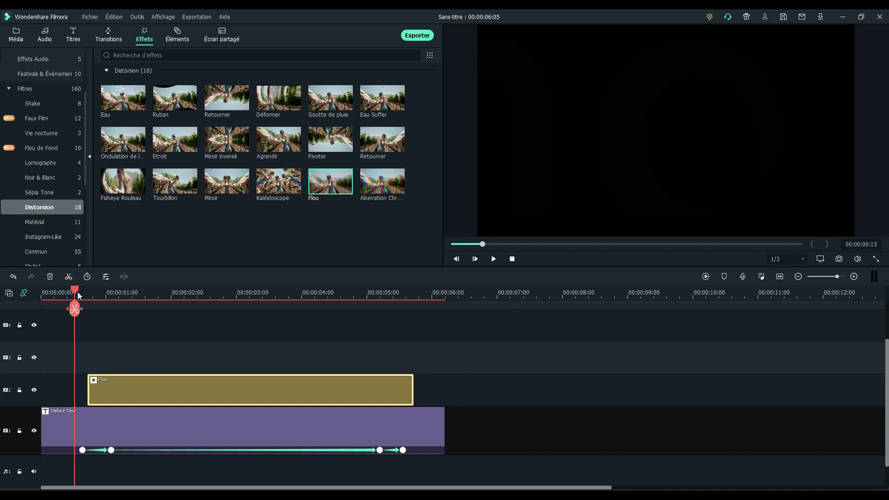
# - Align the start of the Flou effect clip with the title's first keyframe
pyautogui.moveTo(77, 292); pyautogui.dragTo(80, 291)
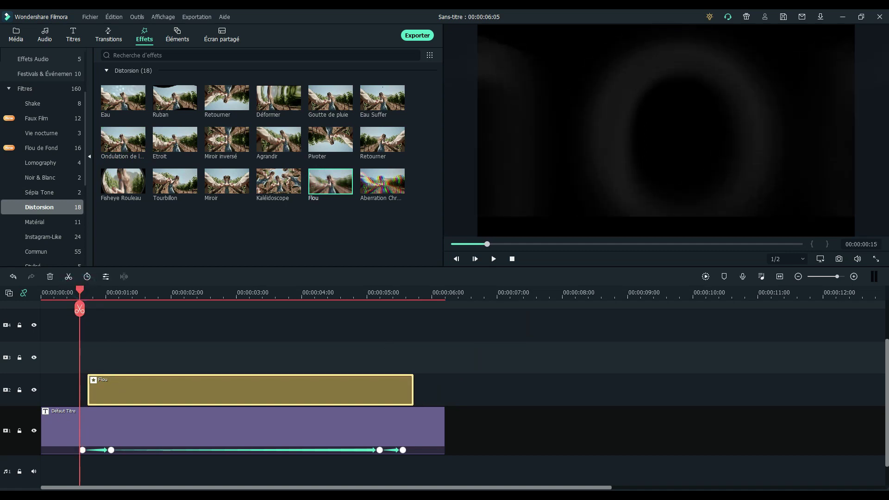
pyautogui.moveTo(79, 292); pyautogui.dragTo(82, 291)
pyautogui.moveTo(122, 394); pyautogui.dragTo(112, 397)
# - Split the Flou effect at the second and third keyframes, trim its end to the last keyframe, and delete the middle part
pyautogui.moveTo(82, 307); pyautogui.dragTo(403, 302)
pyautogui.click(111, 308)
pyautogui.click(380, 309)
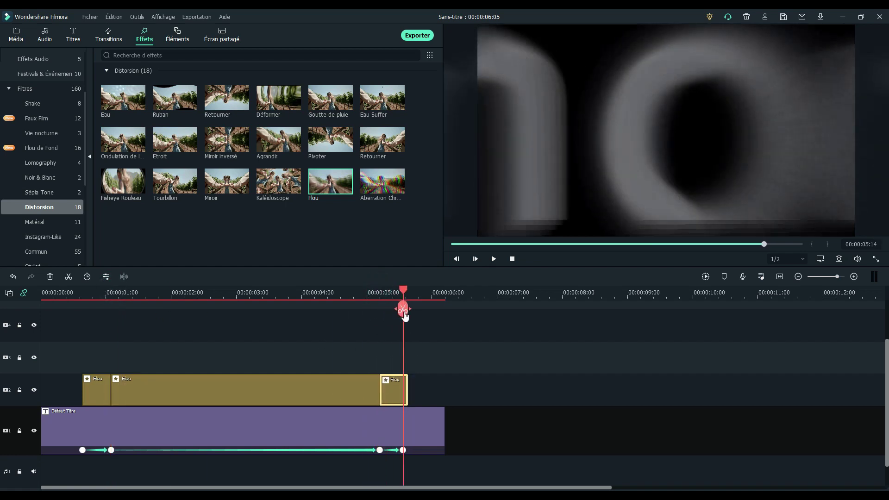
pyautogui.moveTo(407, 389); pyautogui.dragTo(403, 389)
pyautogui.click(303, 394)
pyautogui.press('Delete')
# - Play the title with the two Flou sections and return the playhead to 00:00:00:12
pyautogui.click(75, 308)
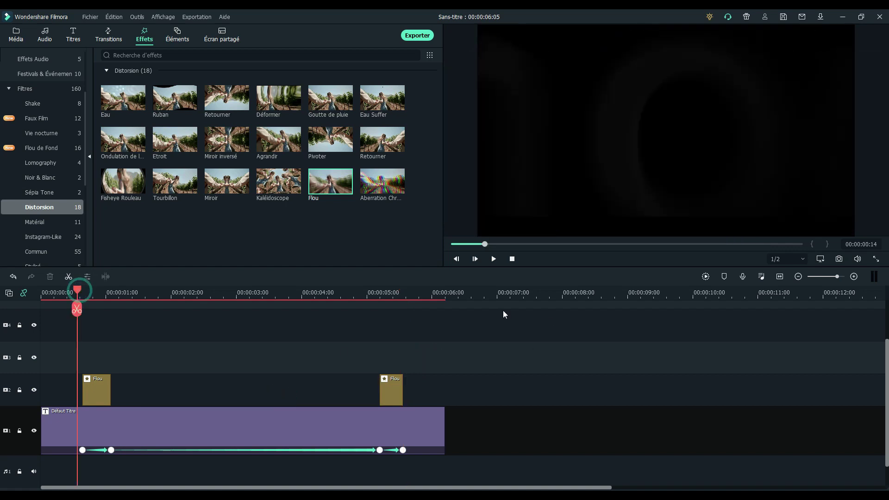
pyautogui.click(493, 258)
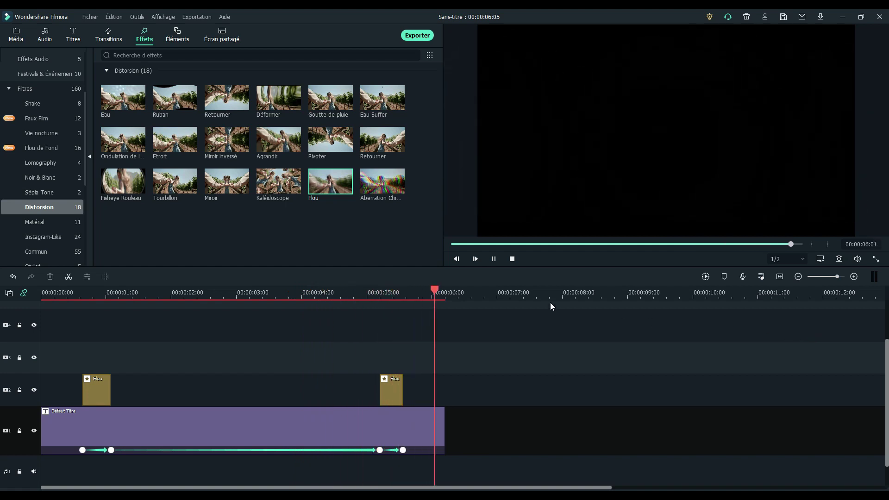
pyautogui.click(71, 292)
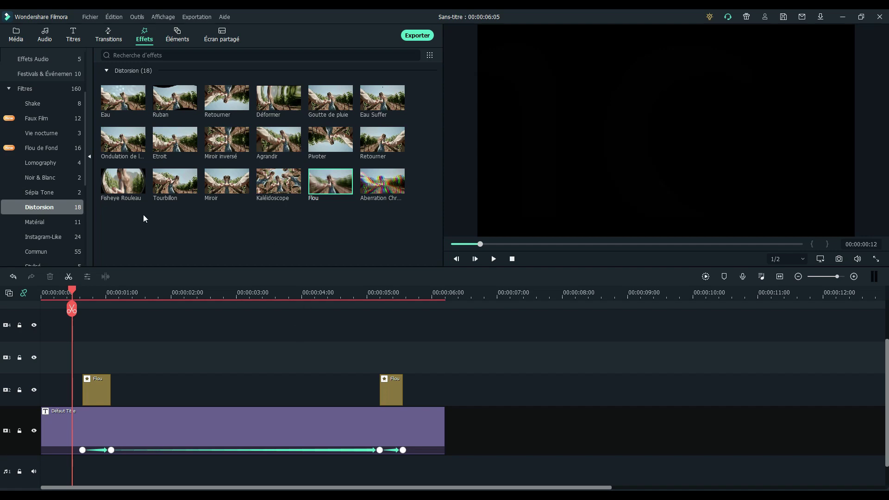
# - Add the Ondulation de l'eau effect to video track 3, spanning from the title's first keyframe to its last
pyautogui.click(128, 148)
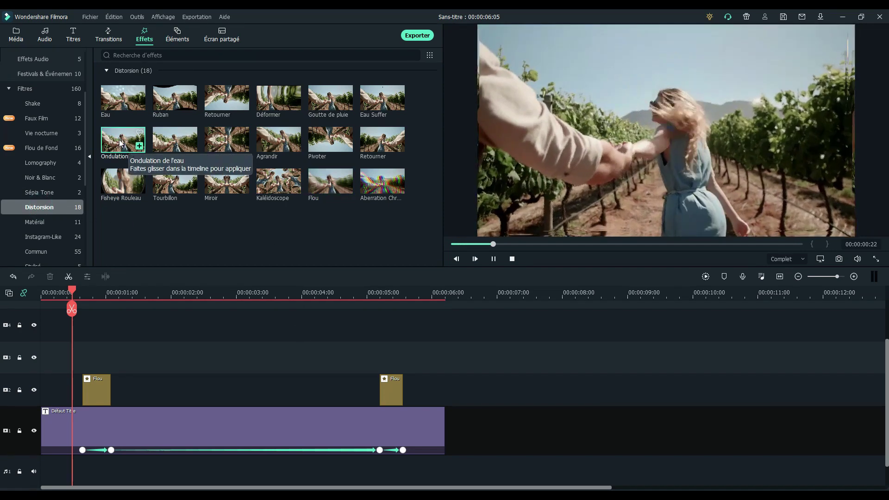
pyautogui.moveTo(120, 142); pyautogui.dragTo(82, 361)
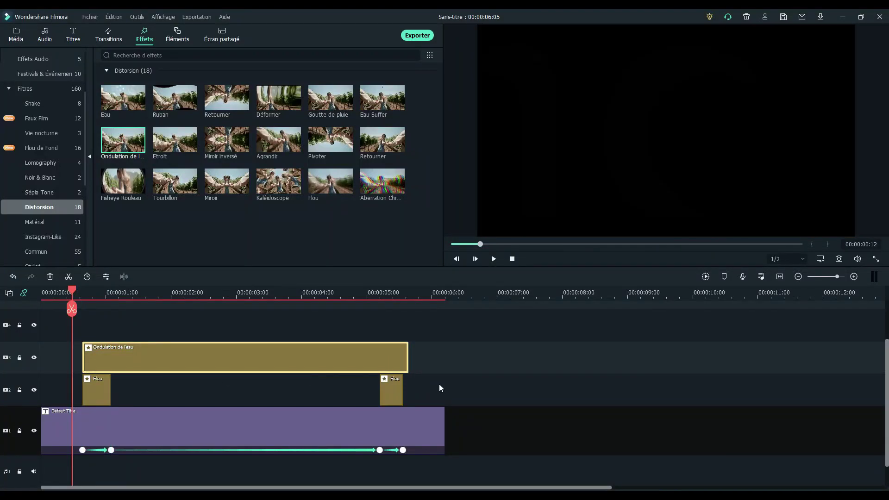
pyautogui.moveTo(409, 358); pyautogui.dragTo(403, 358)
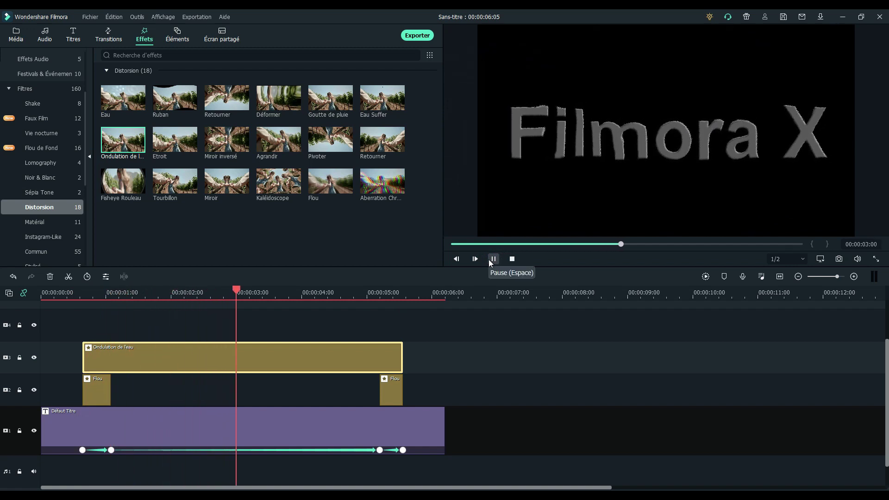
# - Set the Ondulation de l'eau effect's Niveau to 48 and Hauteur to 548, apply it, and return the playhead to 00:00:00:13
pyautogui.click(492, 260)
pyautogui.doubleClick(365, 362)
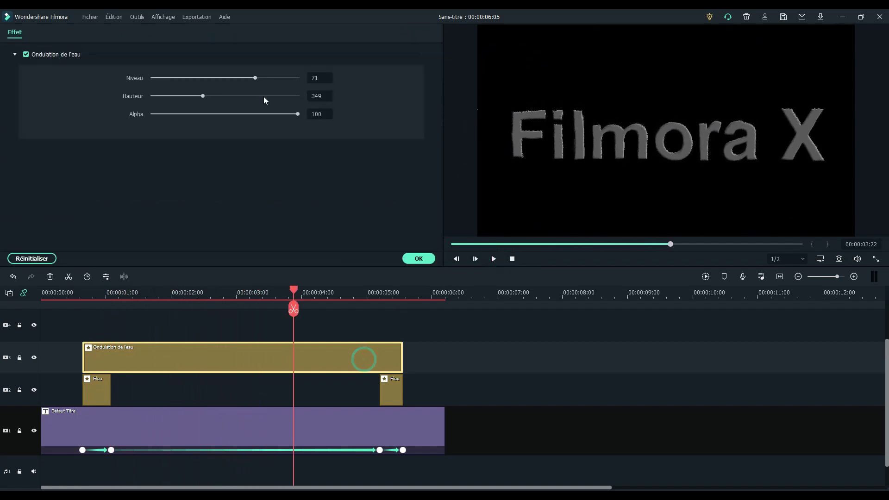
pyautogui.moveTo(253, 80); pyautogui.dragTo(232, 98)
pyautogui.click(204, 96)
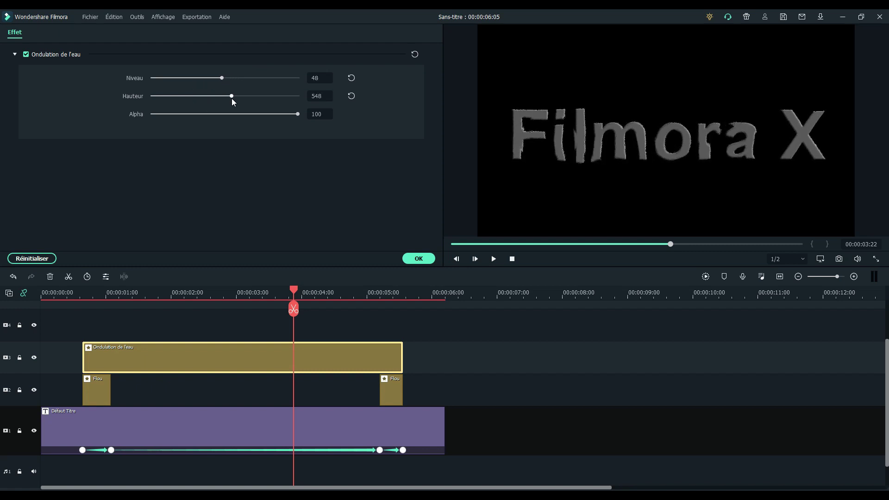
pyautogui.click(418, 258)
pyautogui.click(75, 293)
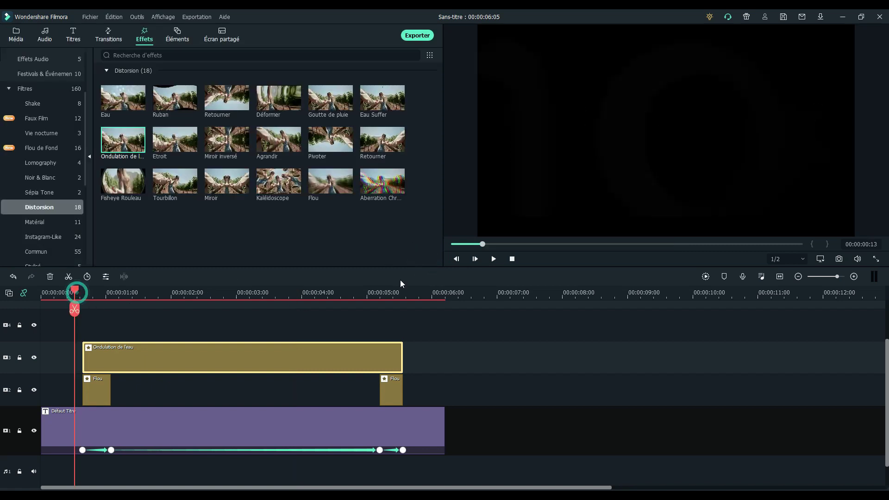
# - Play the title with the Ondulation de l'eau effect and return the playhead to 00:00:00:13
pyautogui.click(492, 259)
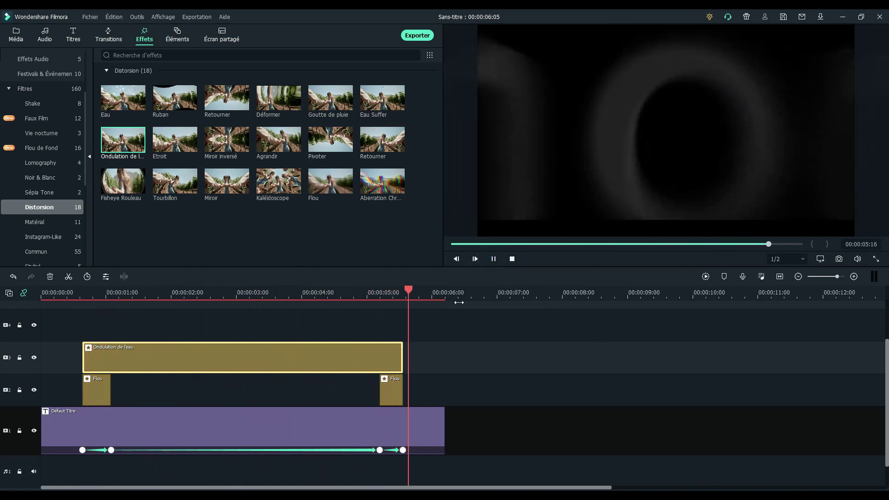
pyautogui.click(77, 294)
pyautogui.click(73, 292)
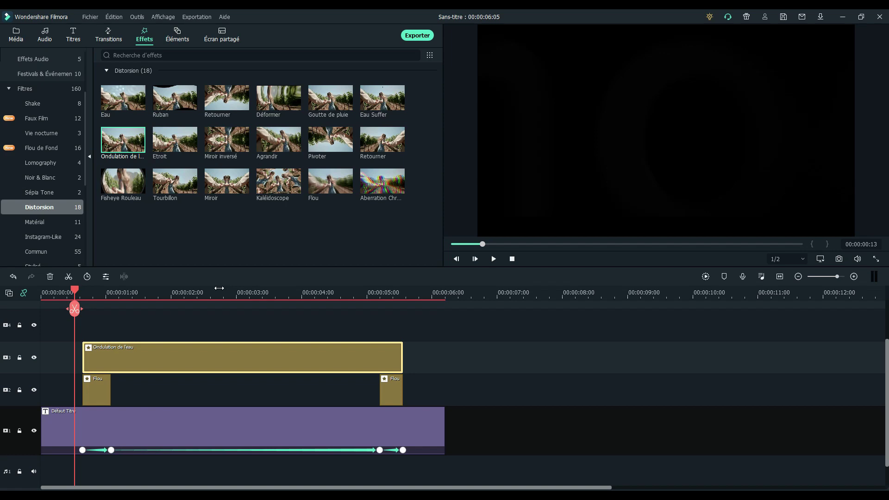
# - Add the Fuite de Lumière 8 overlay to video track 4 from the title's first keyframe and trim its end to the last keyframe
pyautogui.scroll(3, 51, 196)
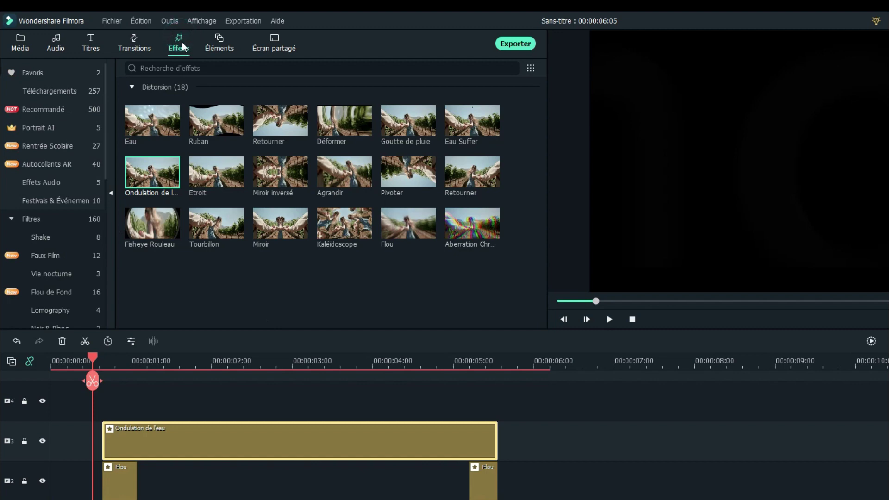
pyautogui.click(44, 221)
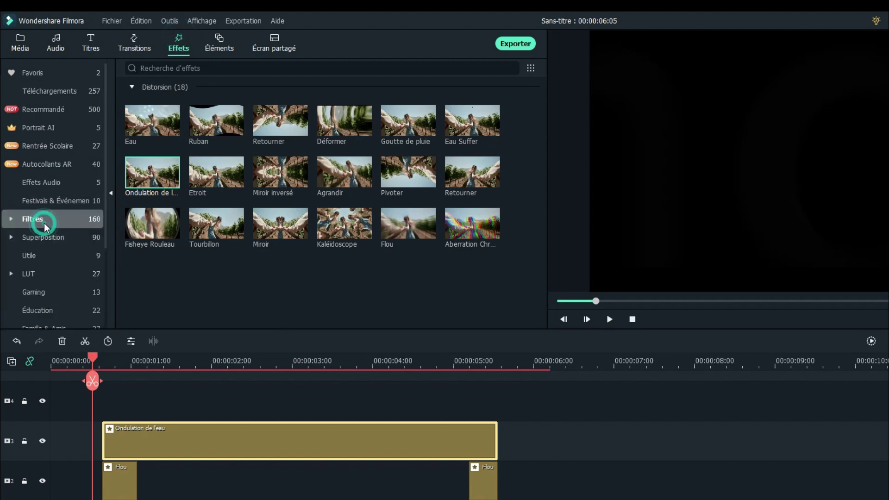
pyautogui.click(56, 238)
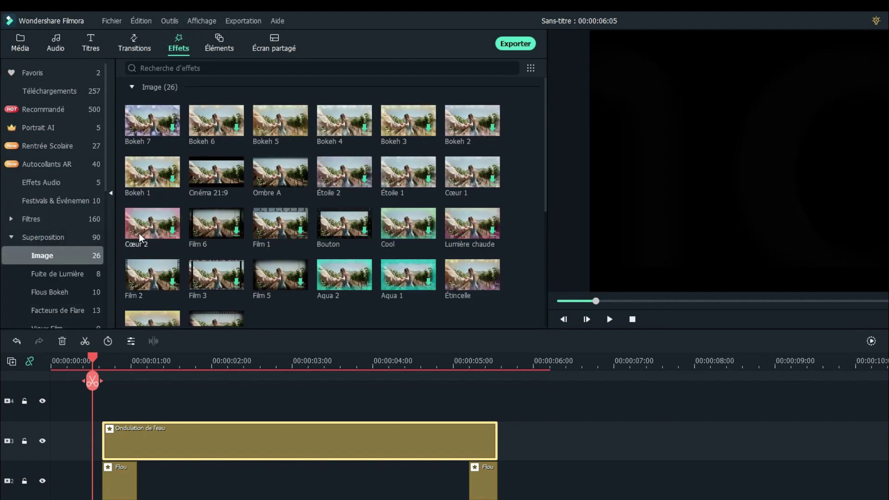
pyautogui.click(84, 274)
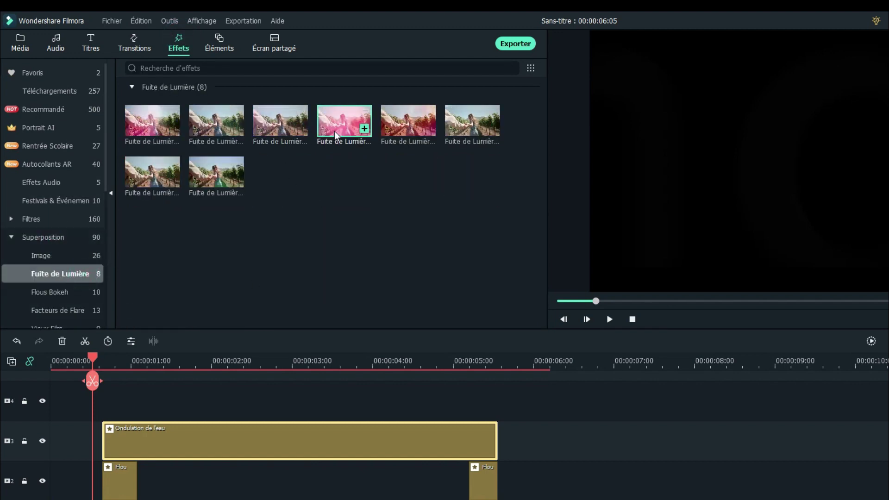
pyautogui.moveTo(334, 123); pyautogui.dragTo(387, 404)
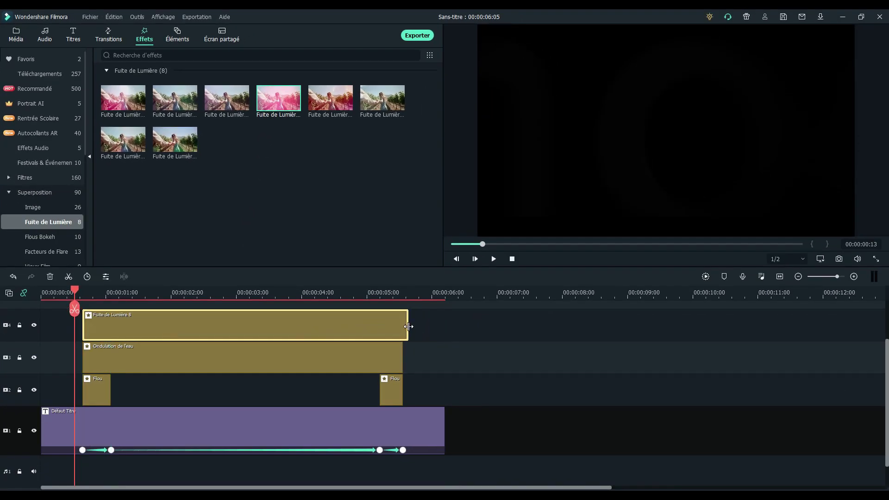
pyautogui.moveTo(409, 327); pyautogui.dragTo(402, 327)
# - Preview the title with the light leak overlay and return the playhead to 00:00:00:12
pyautogui.click(494, 259)
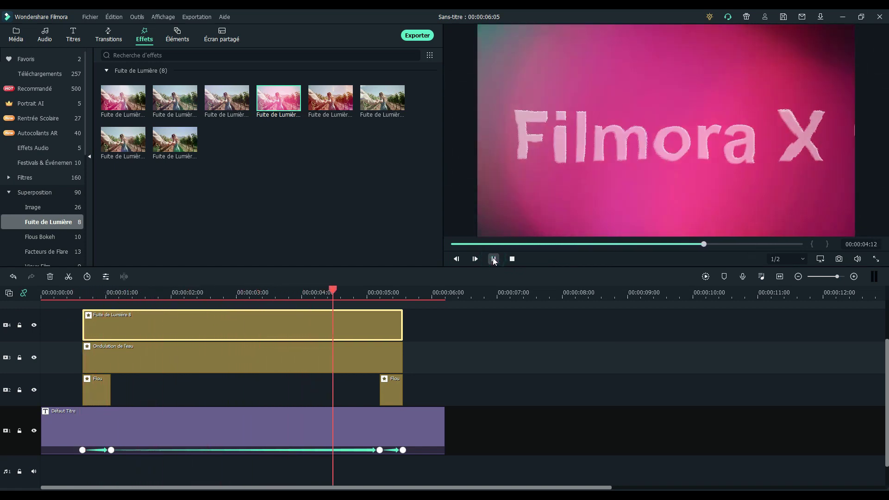
pyautogui.click(494, 259)
pyautogui.click(75, 295)
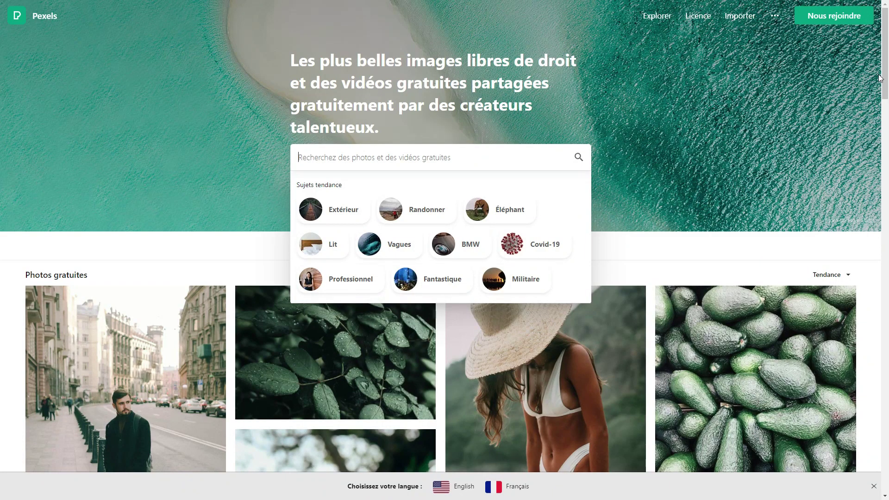
# - Browse the Pexels, Pixabay and Filmstock home pages as sources of free background media
pyautogui.scroll(-9, 880, 78)
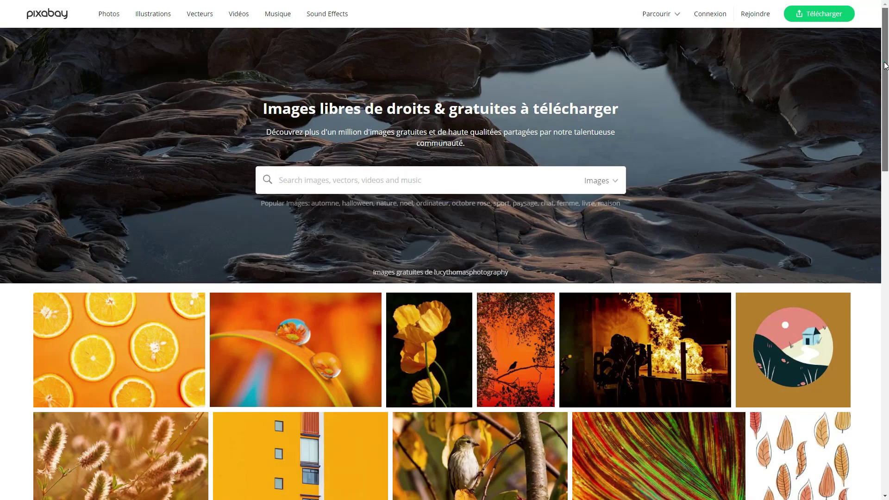
pyautogui.scroll(-7, 883, 68)
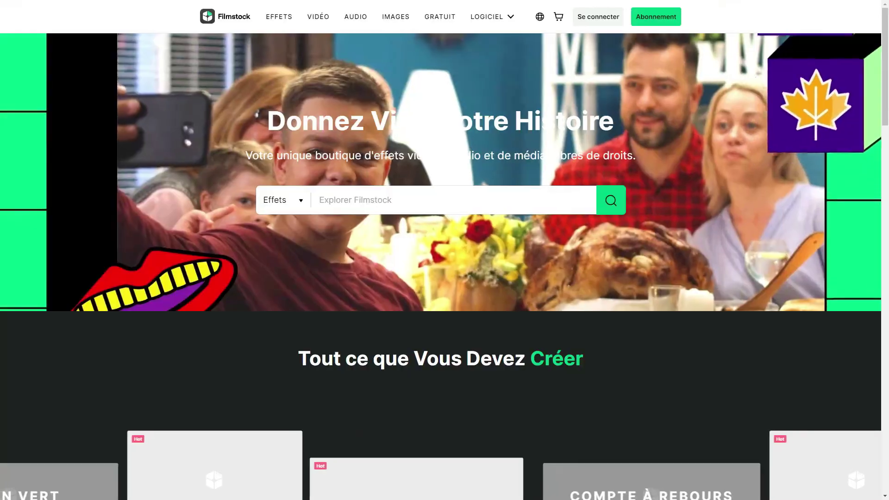
pyautogui.scroll(-8, 884, 50)
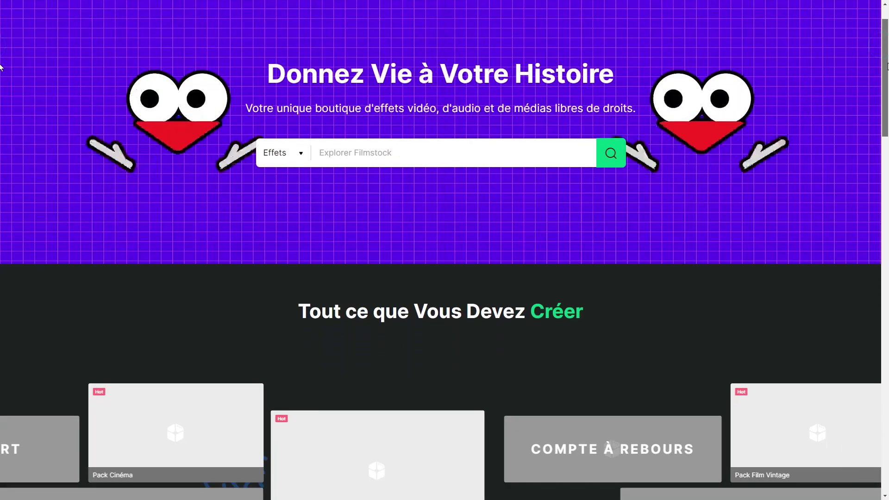
pyautogui.scroll(8, 441, 266)
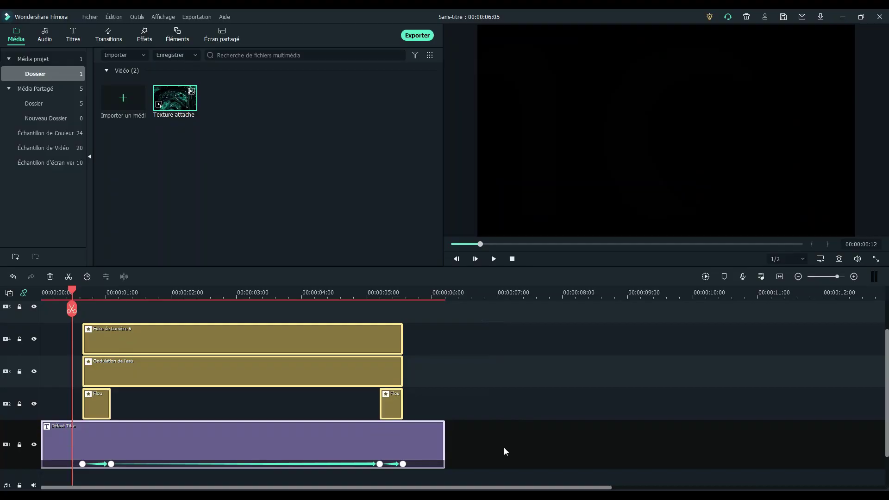
# - Move the title and all effect clips together up one track so that video track 1 is empty
pyautogui.scroll(-1, 497, 390)
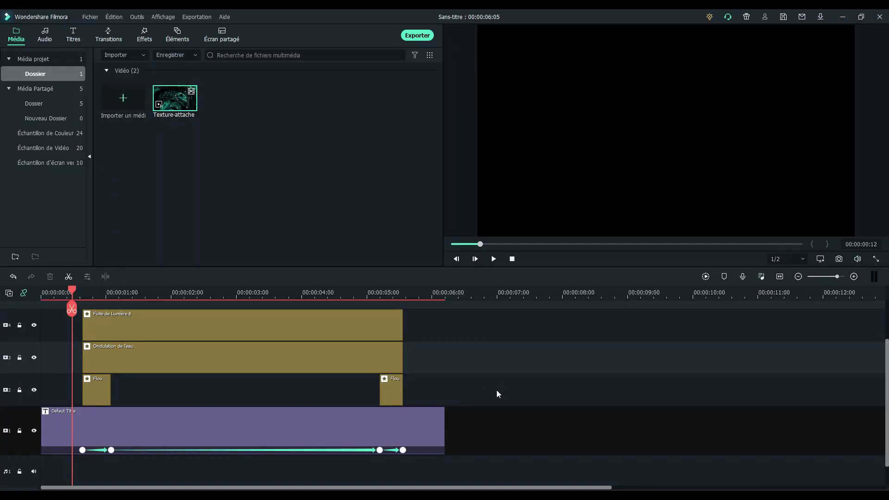
pyautogui.scroll(1, 501, 388)
pyautogui.moveTo(492, 336); pyautogui.dragTo(54, 450)
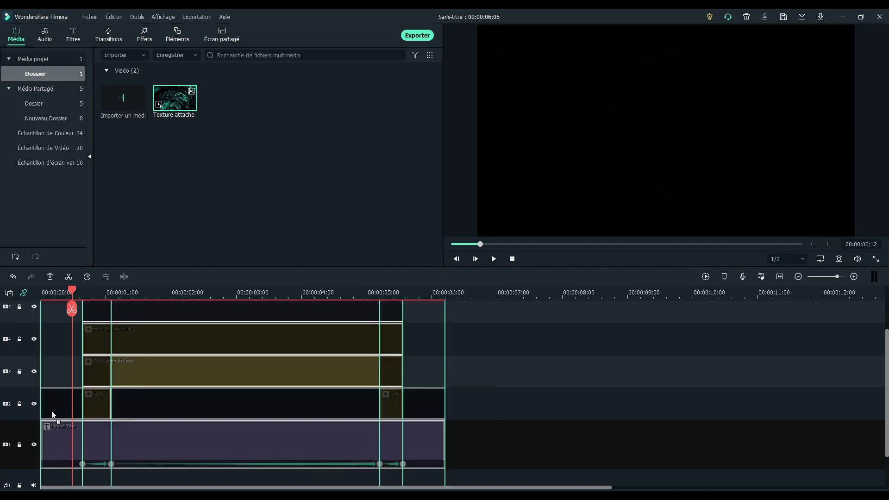
pyautogui.click(531, 402)
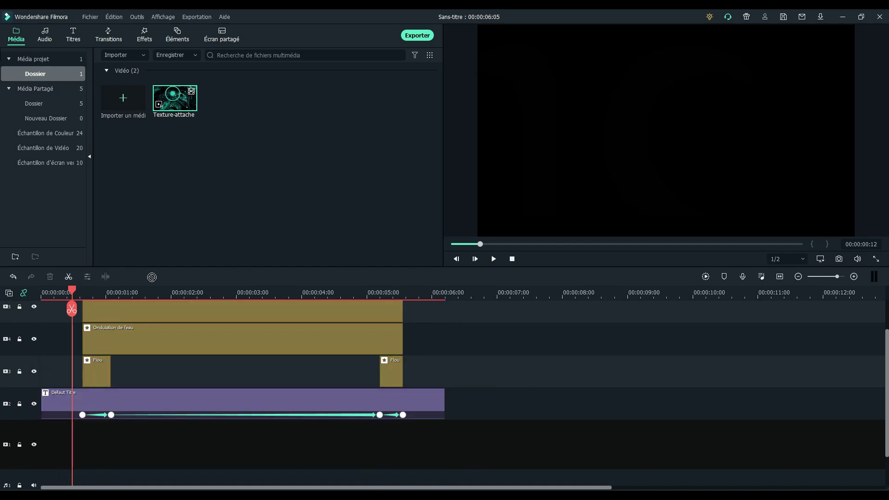
# - Place the Texture-attache video at the start of video track 1, split it at the title's end at 00:00:06:05, and delete the remainder
pyautogui.moveTo(175, 98); pyautogui.dragTo(355, 465)
pyautogui.click(446, 295)
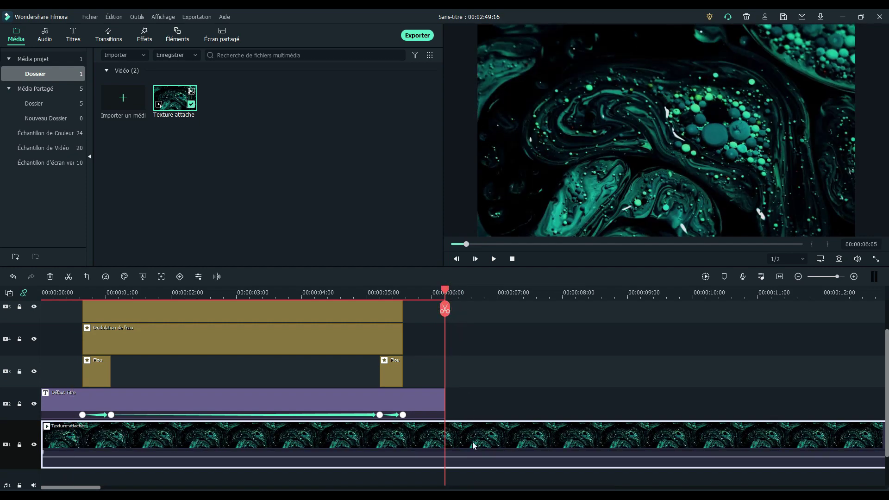
pyautogui.click(445, 308)
pyautogui.click(529, 446)
pyautogui.press('Delete')
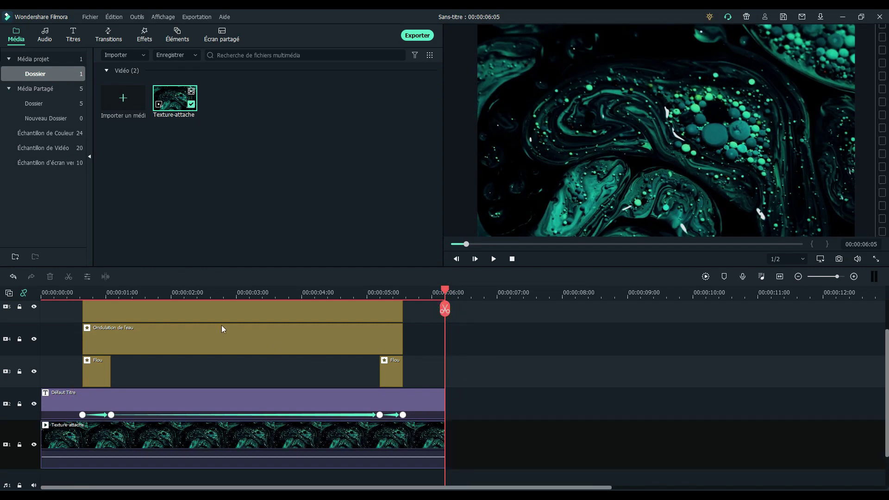
# - Play the title over the texture background and pause at 00:00:03:20
pyautogui.click(70, 295)
pyautogui.click(493, 258)
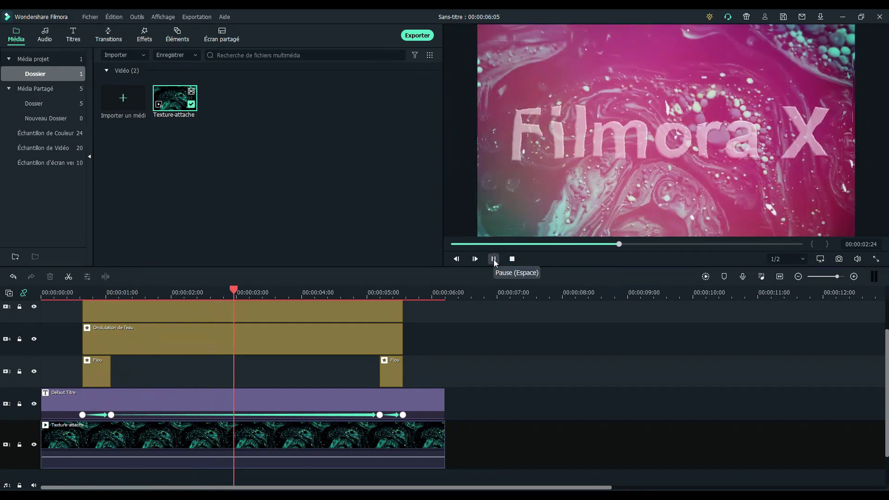
pyautogui.click(494, 259)
# - Lower the opacity of the Texture-attache clip to well below half and apply the change
pyautogui.doubleClick(351, 434)
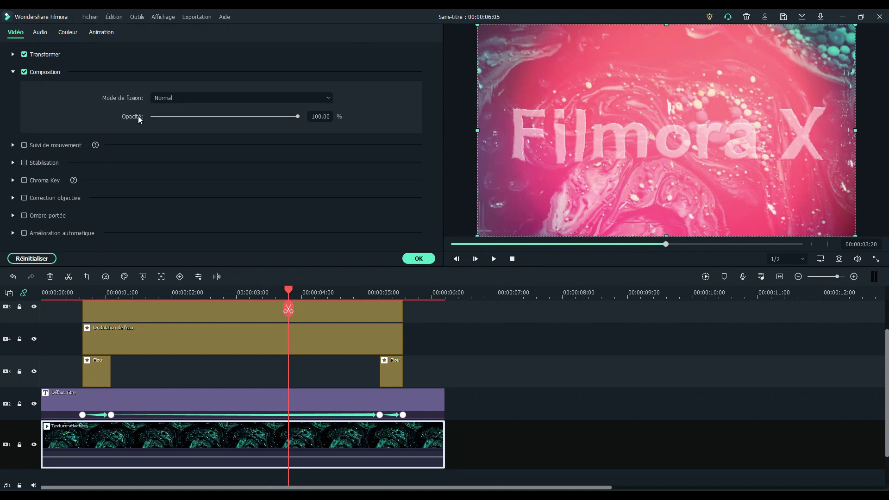
pyautogui.moveTo(299, 117); pyautogui.dragTo(188, 117)
pyautogui.click(420, 258)
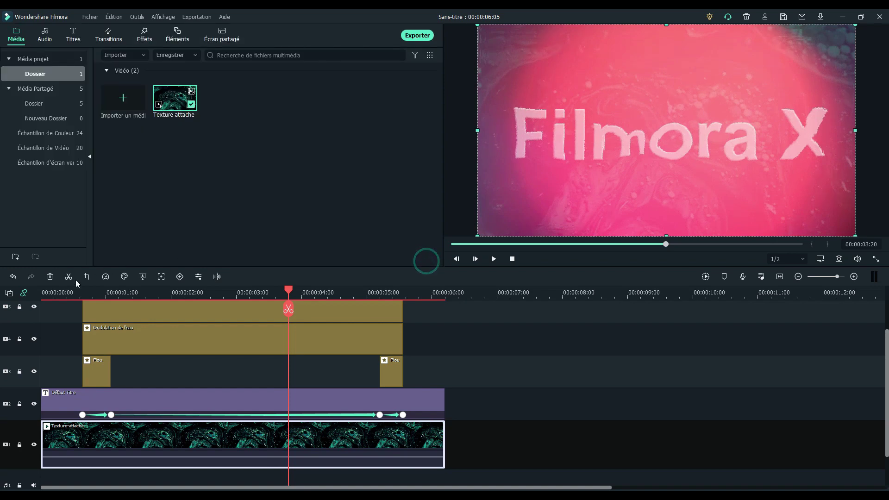
# - Play the composition with the fainter background from near the first keyframe and pause at 00:00:05:18
pyautogui.click(74, 292)
pyautogui.click(494, 259)
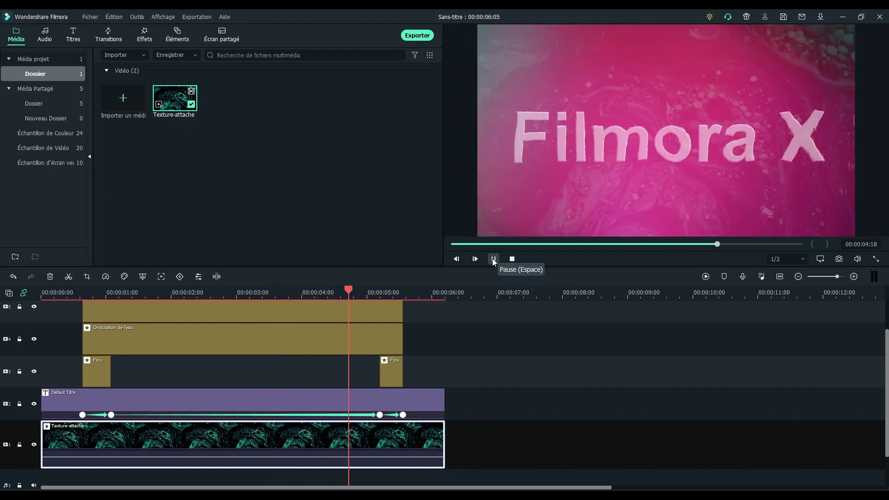
pyautogui.click(493, 259)
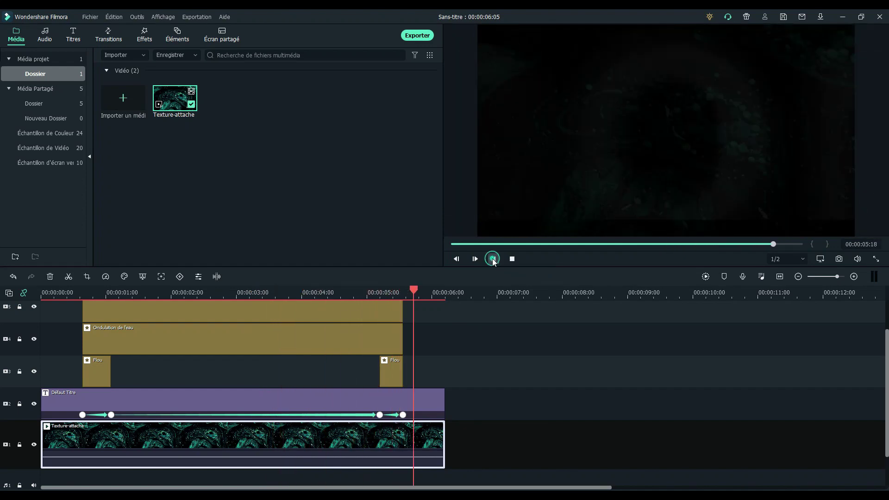
# - Set the title's scale to 63.69% at 00:00:02:03 and apply the change
pyautogui.click(179, 292)
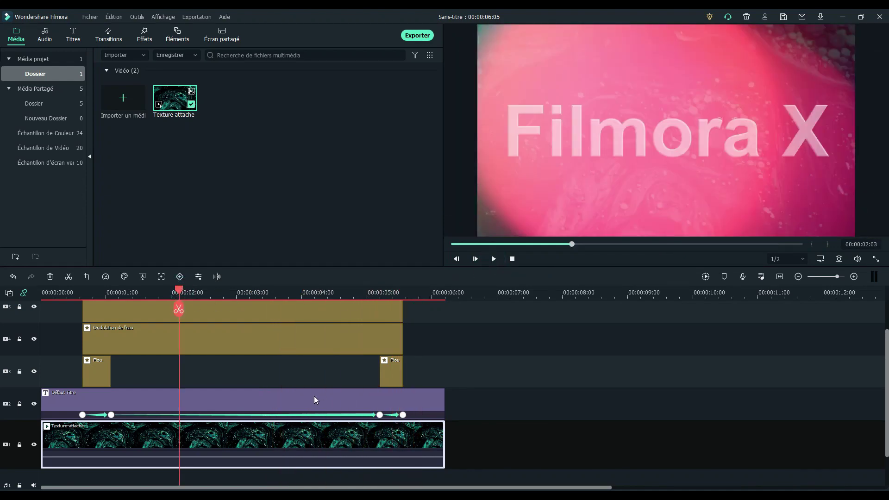
pyautogui.doubleClick(314, 397)
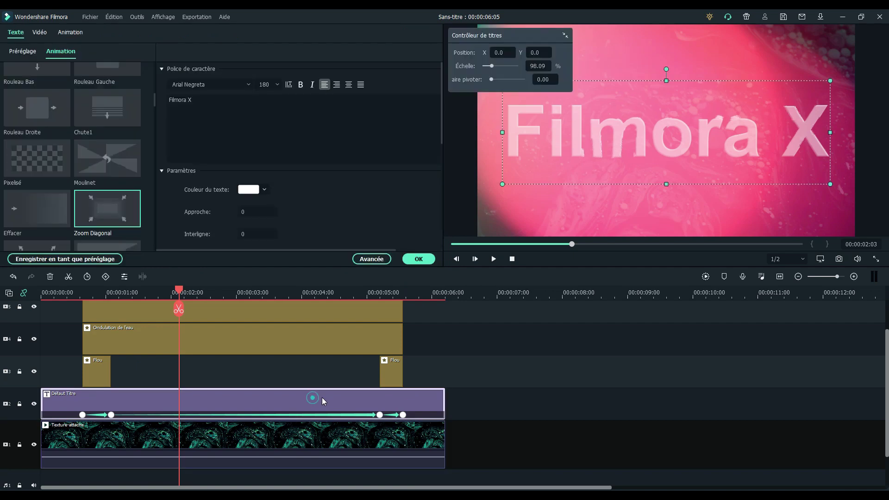
pyautogui.click(39, 34)
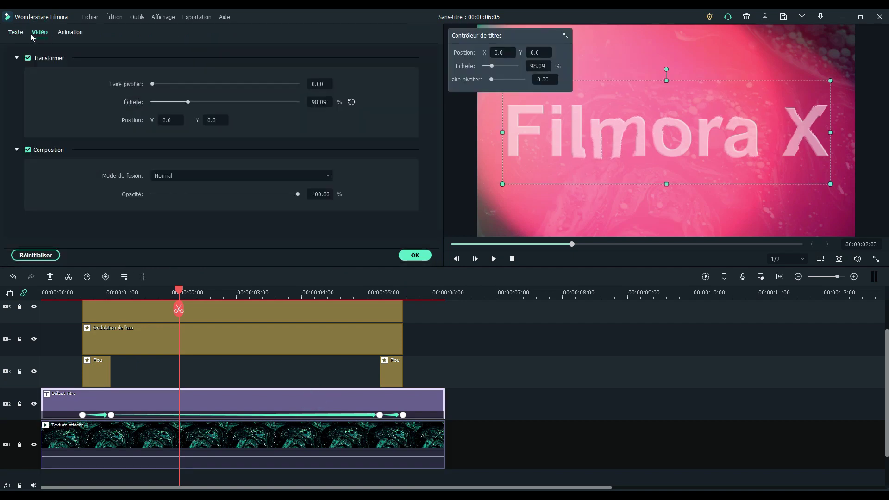
pyautogui.click(17, 58)
pyautogui.click(17, 58)
pyautogui.moveTo(187, 101); pyautogui.dragTo(177, 102)
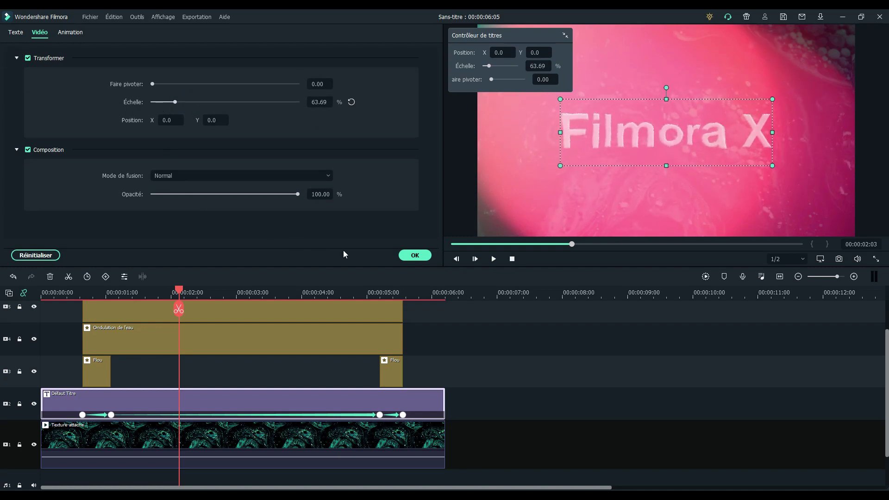
pyautogui.click(413, 255)
# - Return the playhead to 00:00:00:13 and play the composition with the rescaled title
pyautogui.click(74, 292)
pyautogui.click(494, 259)
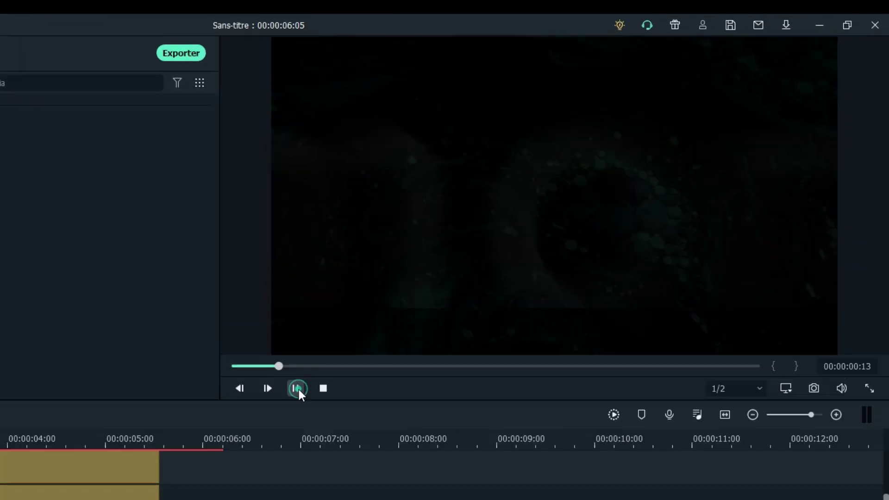